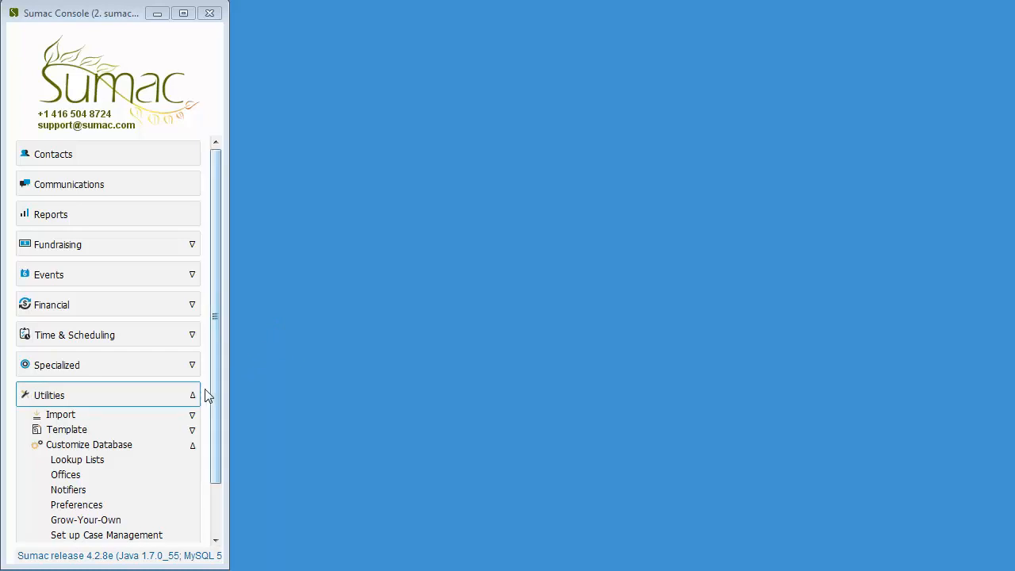
Step: Add a contact type named Client to the Contact Types lookup list in the Contacts area, without mandatory fields
left_click(194, 460)
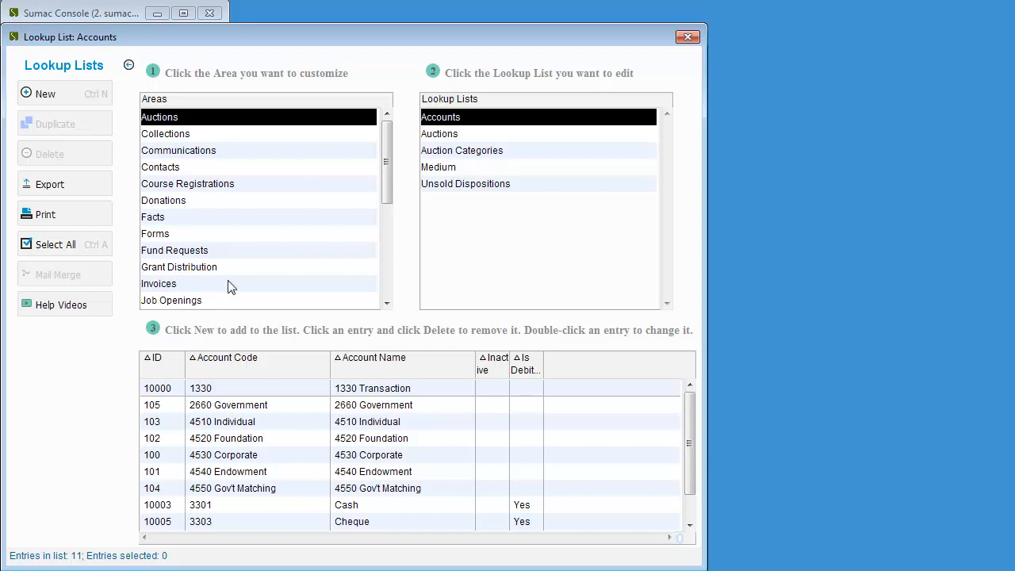
left_click(242, 174)
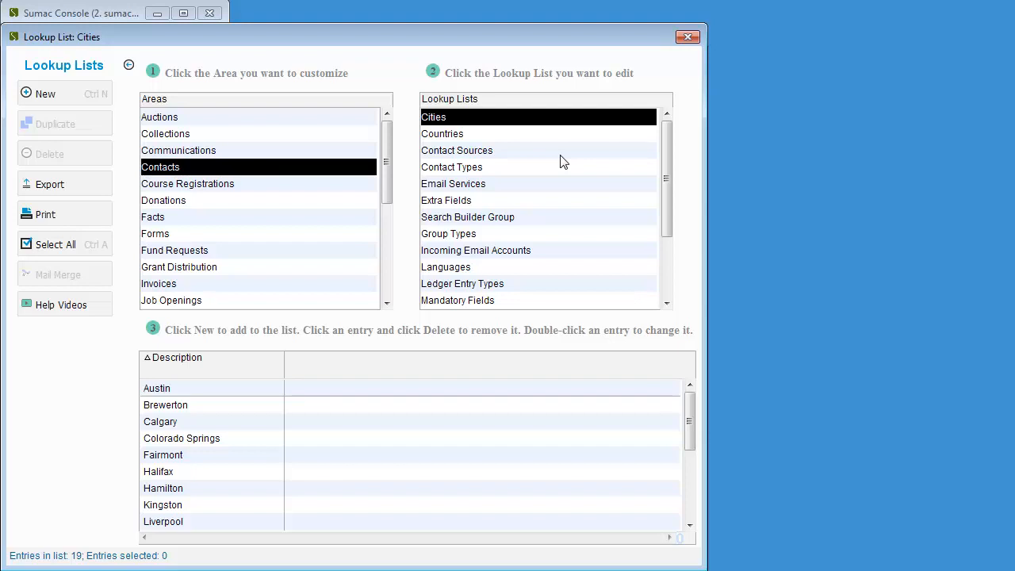
left_click(486, 177)
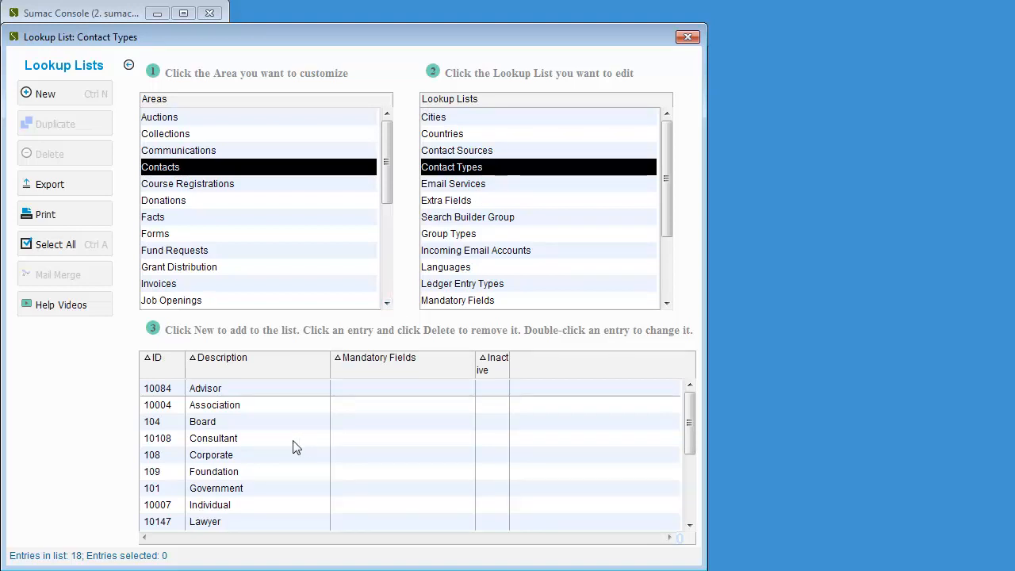
left_click(92, 96)
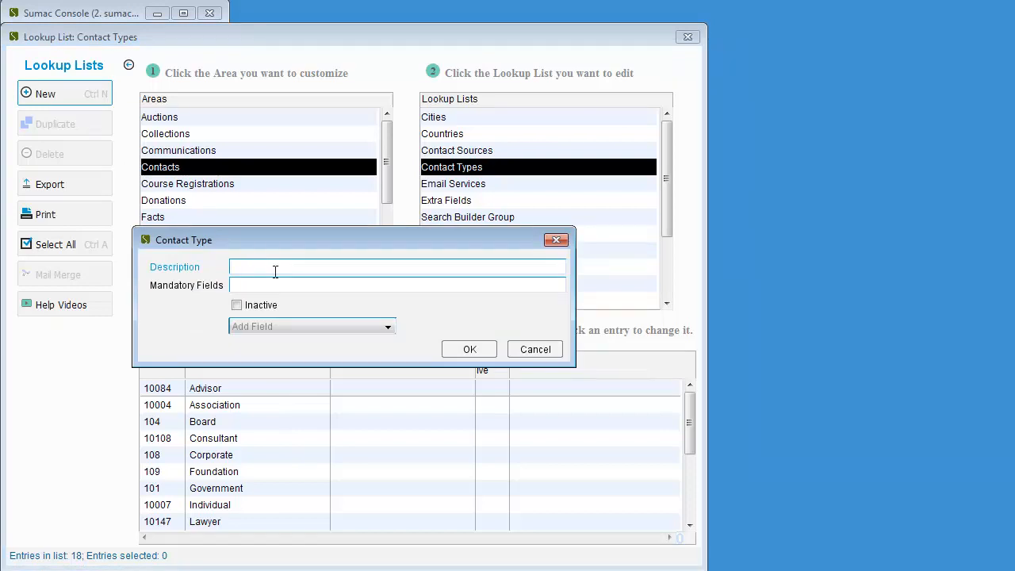
type("Client")
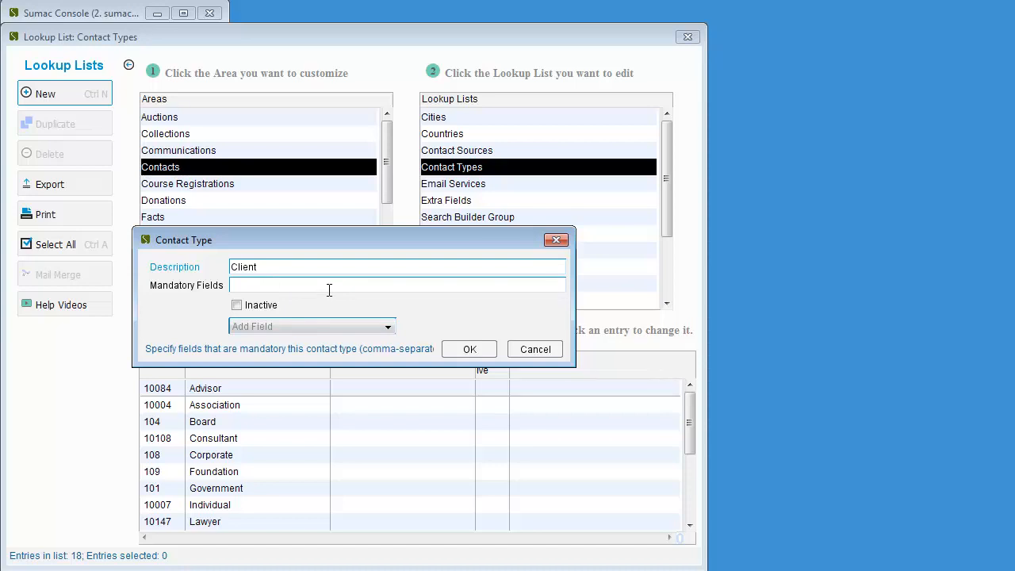
left_click(384, 332)
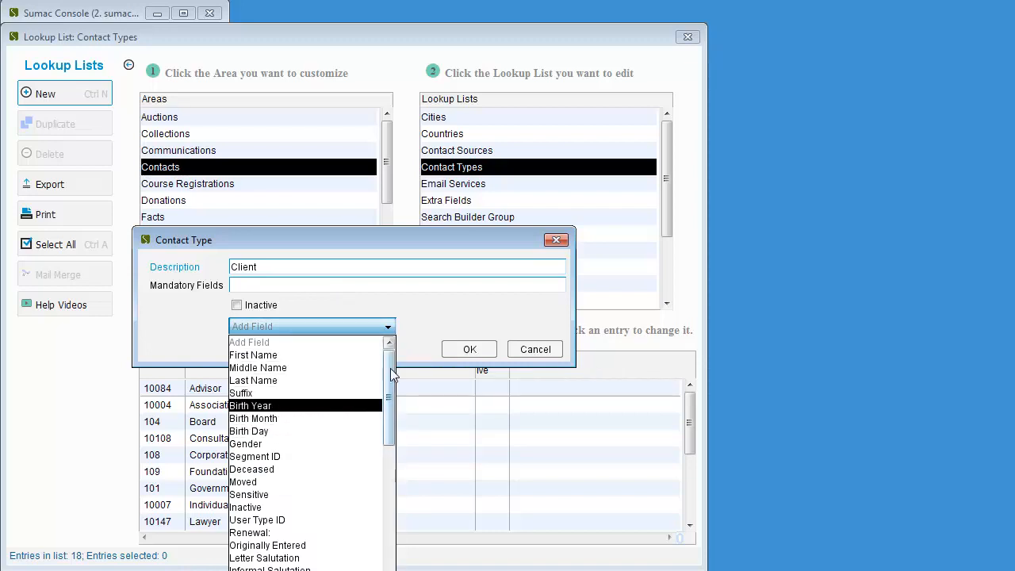
left_click(391, 328)
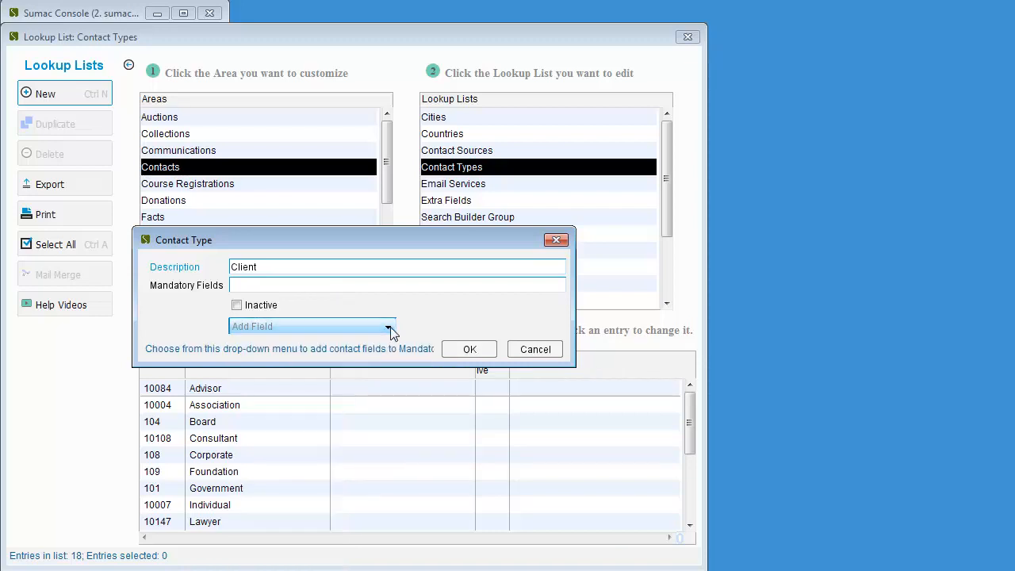
left_click(469, 349)
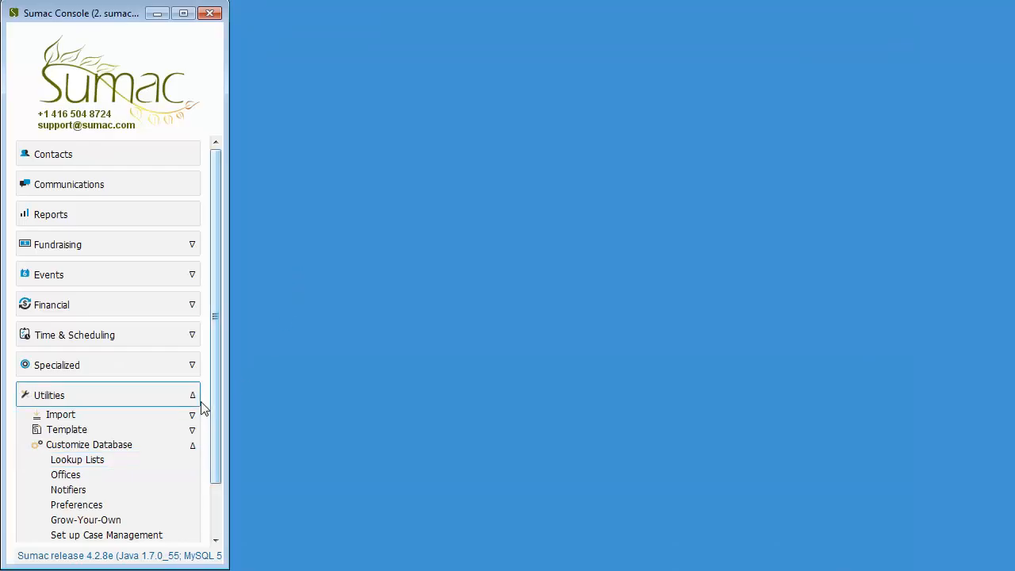
Step: Start a new entry in the Extra Fields lookup list of the Contacts area, using Extra 4 as the contact record field
left_click(194, 445)
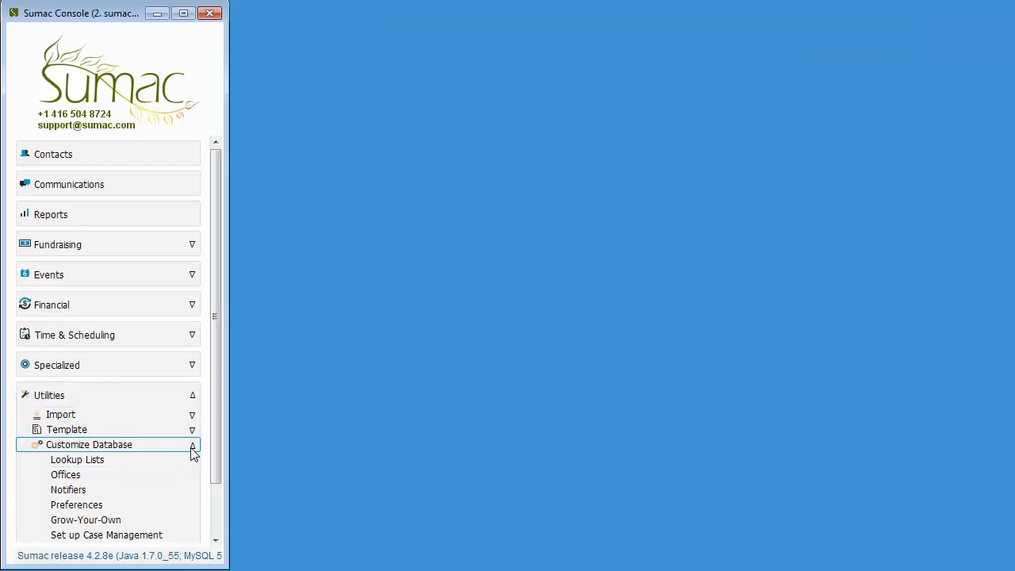
left_click(190, 460)
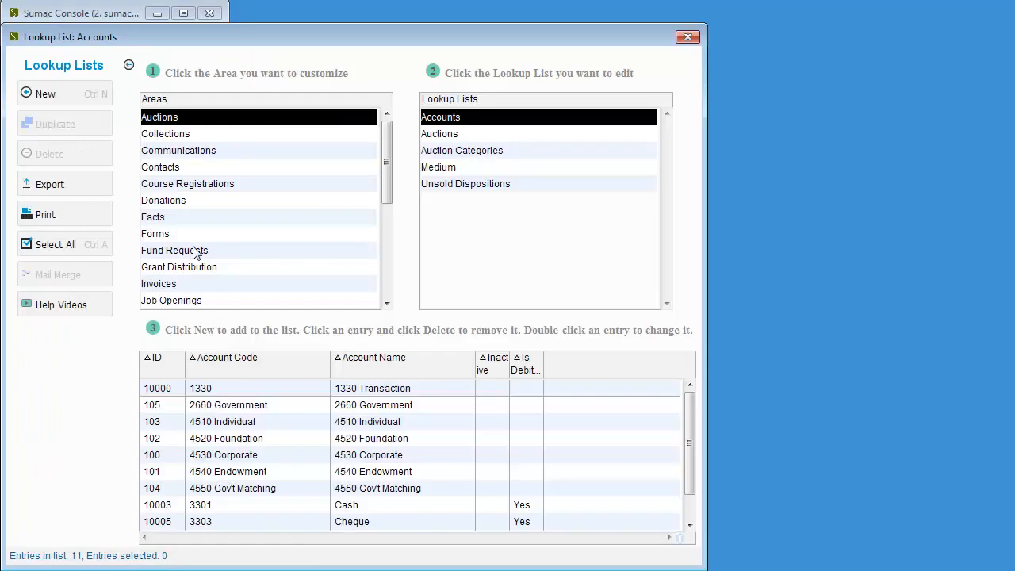
left_click(208, 171)
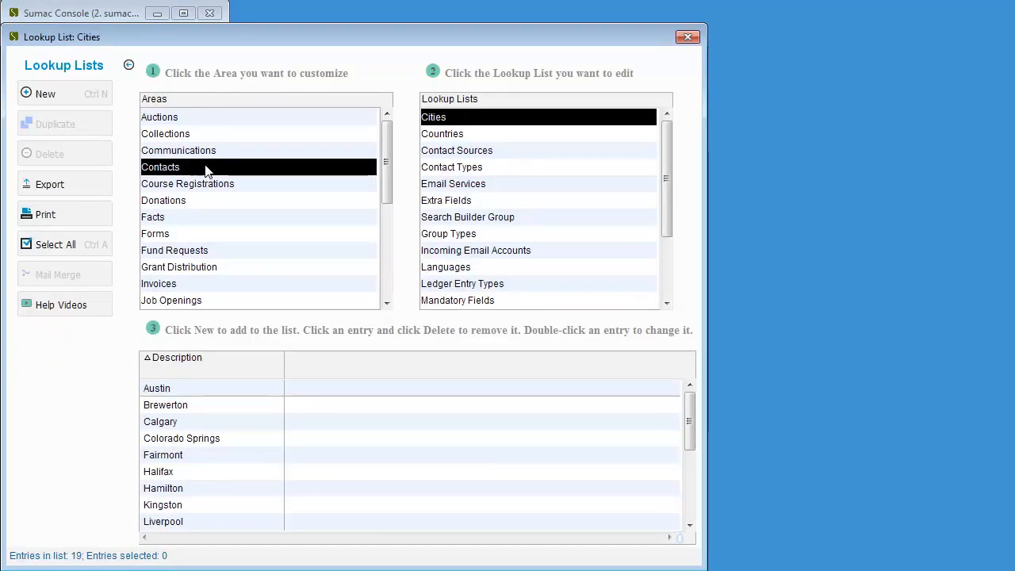
left_click(495, 202)
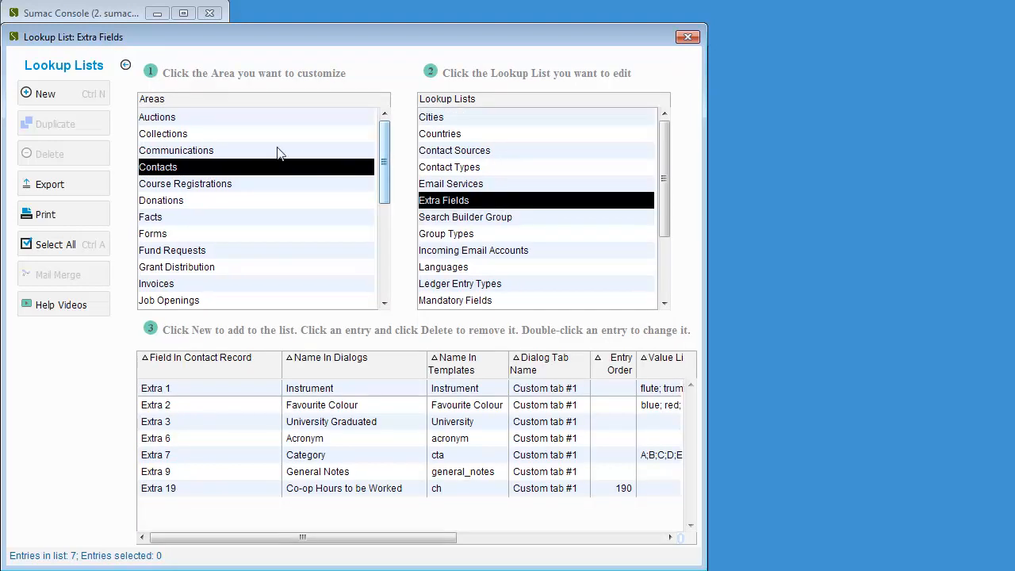
left_click(96, 102)
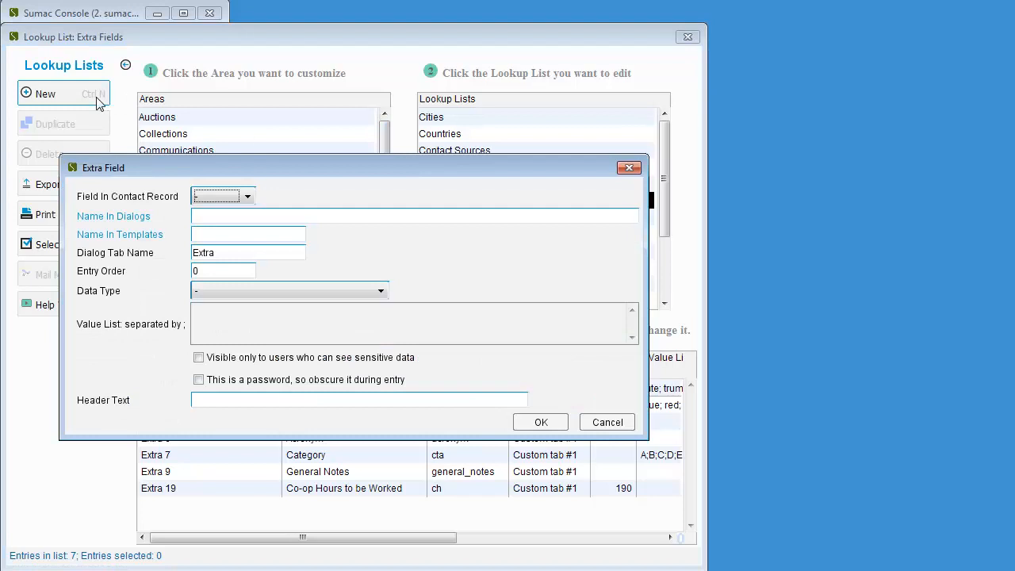
left_click(247, 197)
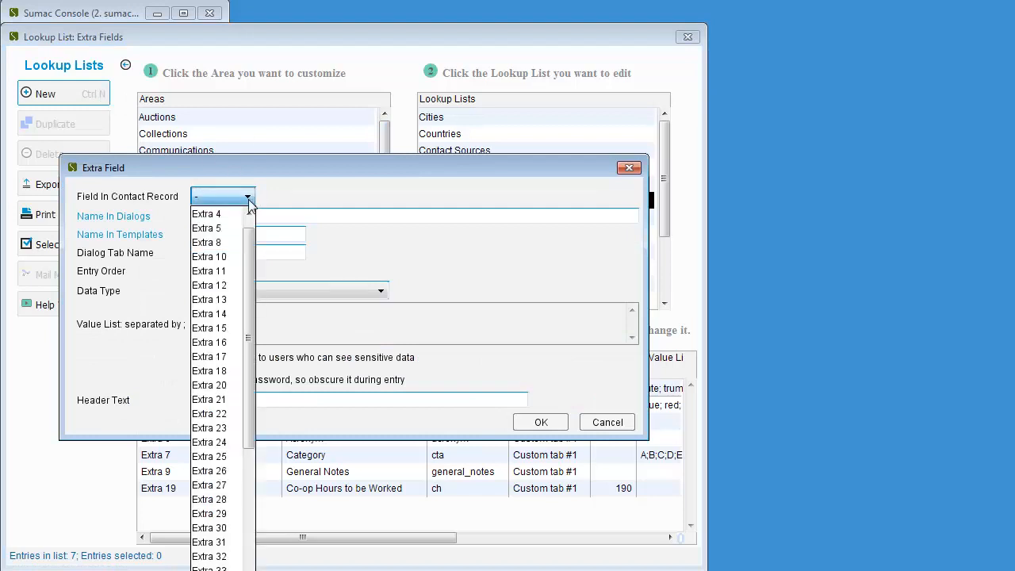
left_click(236, 212)
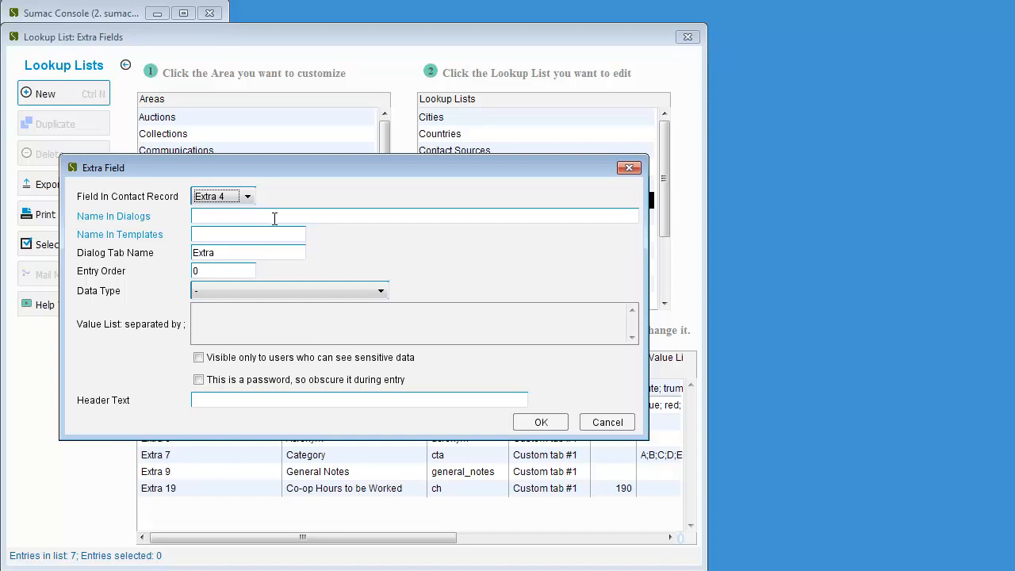
Step: Name the extra field "Referred By" in dialogs and "referred_by" in templates
left_click(273, 217)
type("Referr")
type("ed By")
type("referred")
type("_by")
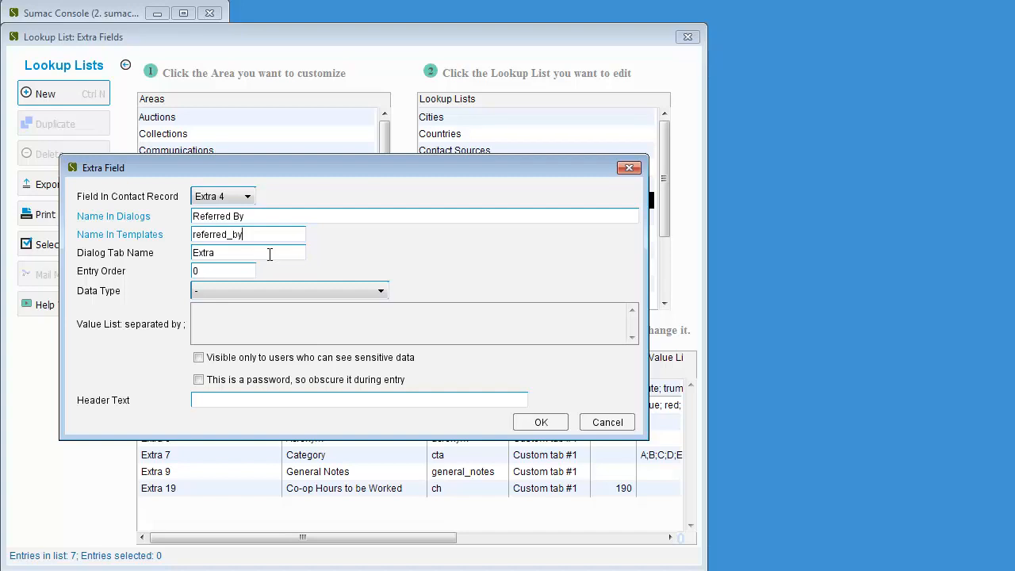
Step: Set the Referred By field's dialog tab name to Intake and its entry order to 10
double_click(270, 254)
type("Intake")
key("Tab")
type("10")
Step: Make Referred By a Text field visible only to users who can see sensitive data, and save it
left_click(266, 292)
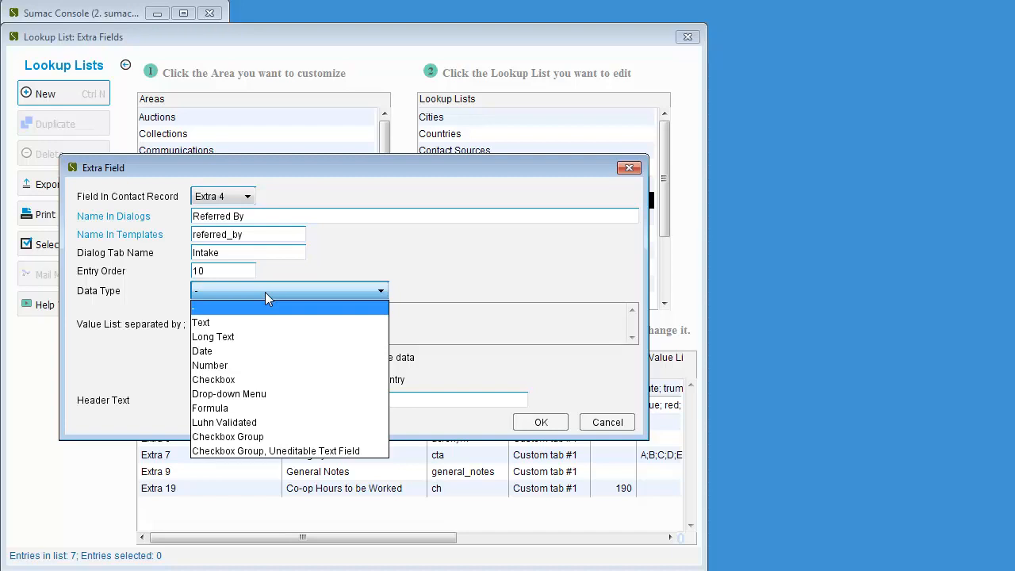
left_click(271, 323)
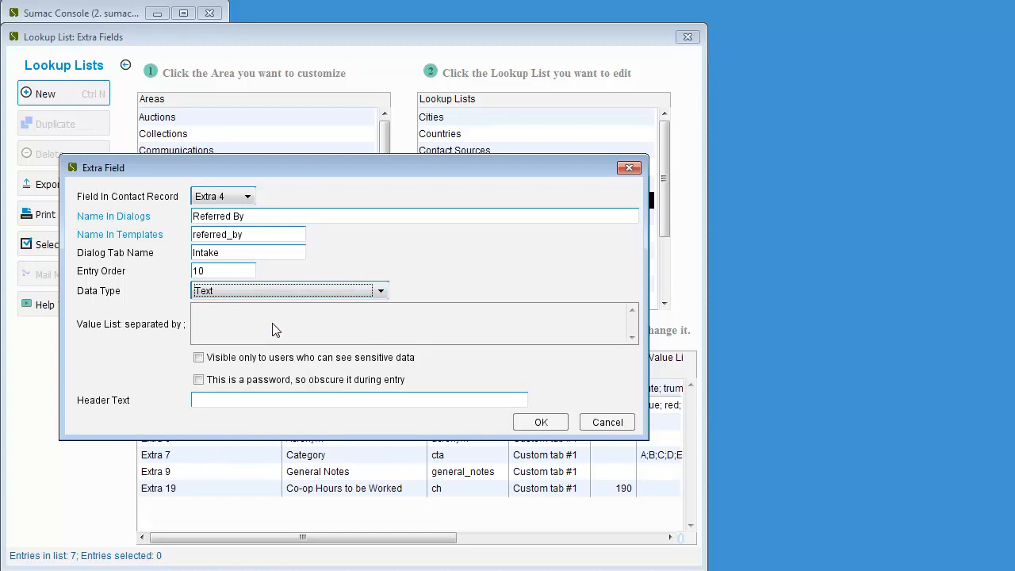
left_click(199, 358)
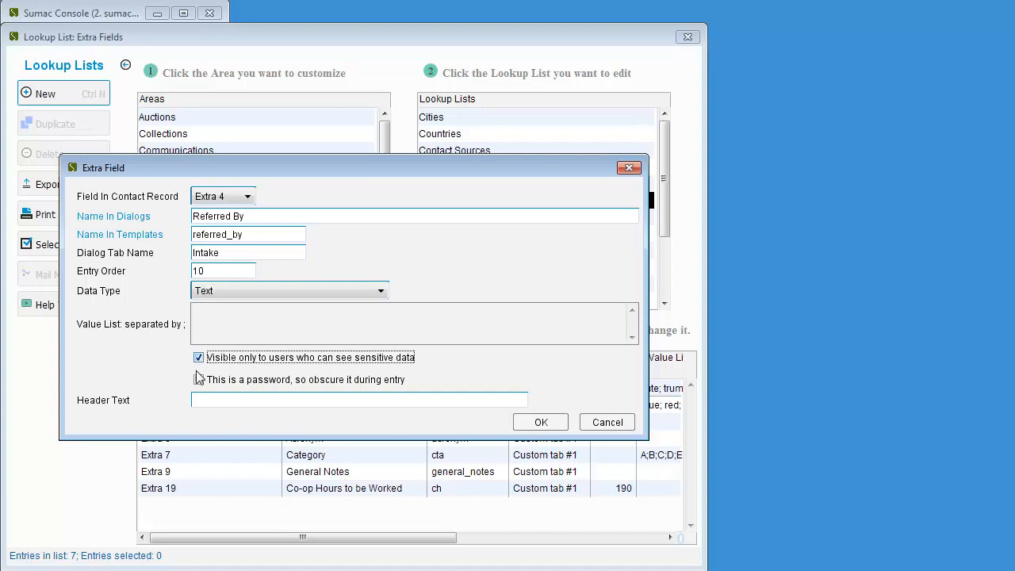
left_click(202, 403)
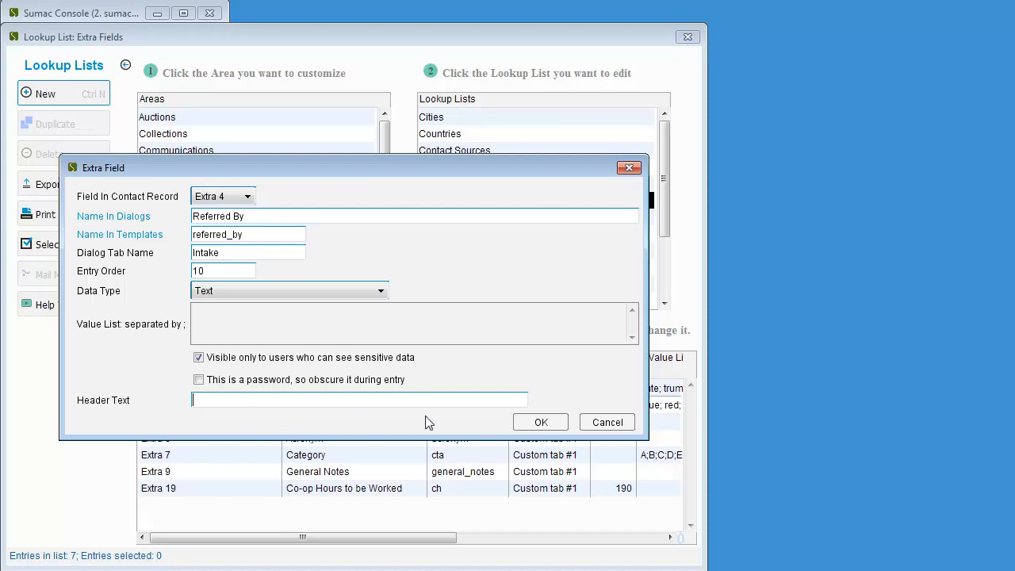
left_click(542, 423)
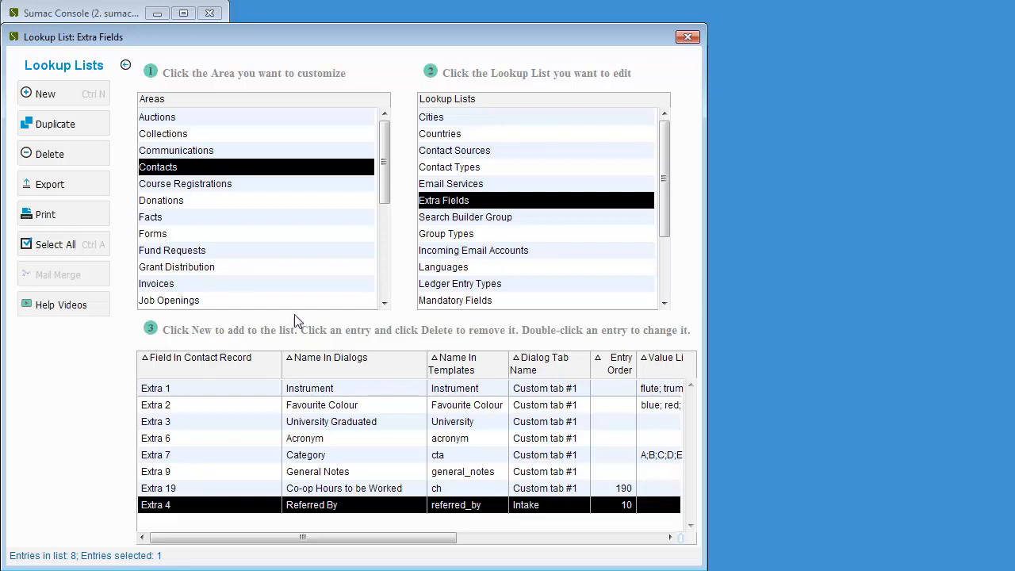
Step: Start another extra field using Extra 5, named "Illness" in dialogs and "illness" in templates
left_click(76, 99)
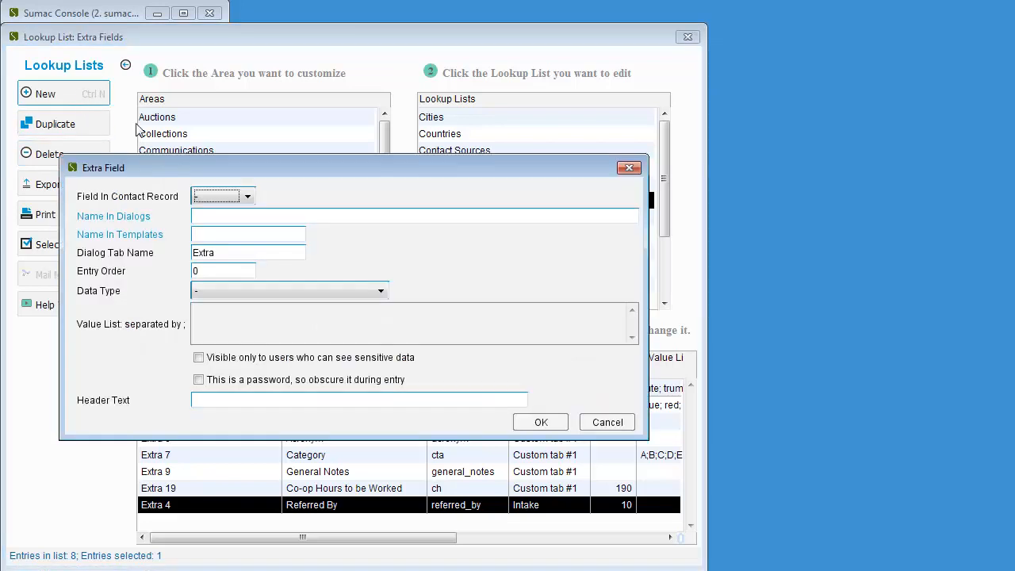
left_click(223, 197)
left_click(219, 211)
left_click(220, 216)
type("Illness")
left_click(214, 235)
type("illness")
Step: Configure the Illness field with dialog tab name Intake, entry order 20 and data type Checkbox Group
double_click(215, 253)
type("Intake")
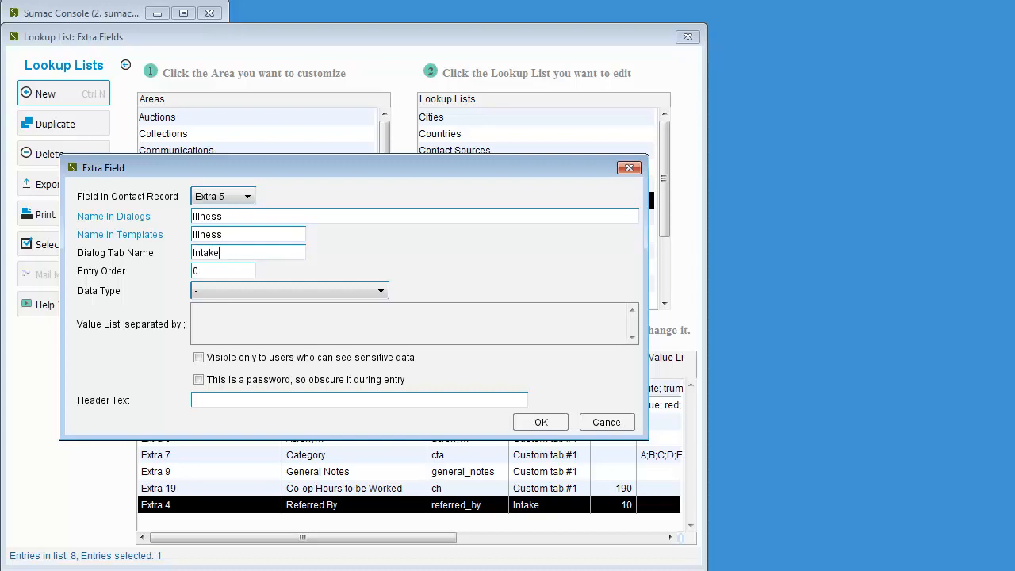
double_click(210, 270)
type("20")
left_click(236, 291)
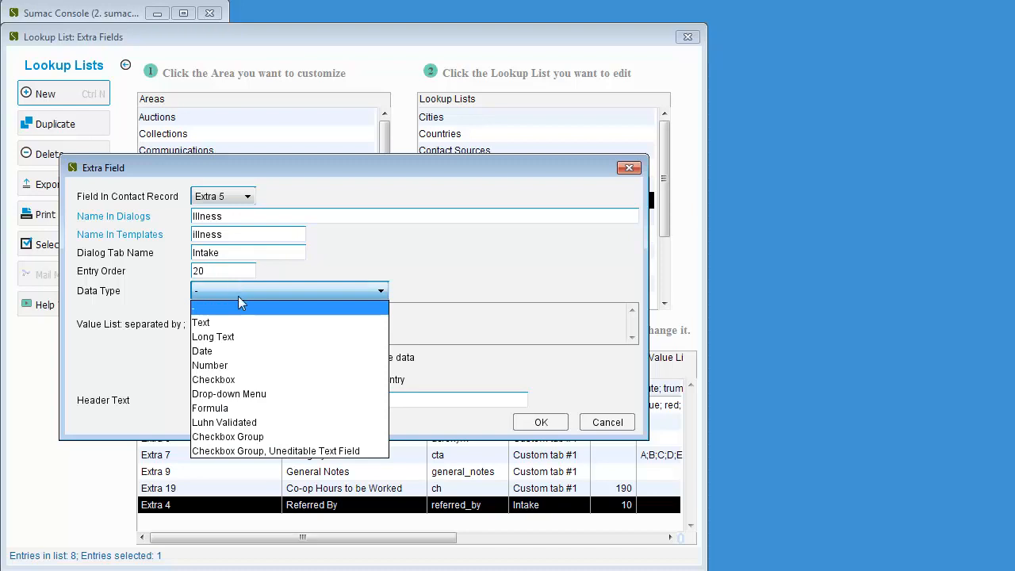
left_click(285, 436)
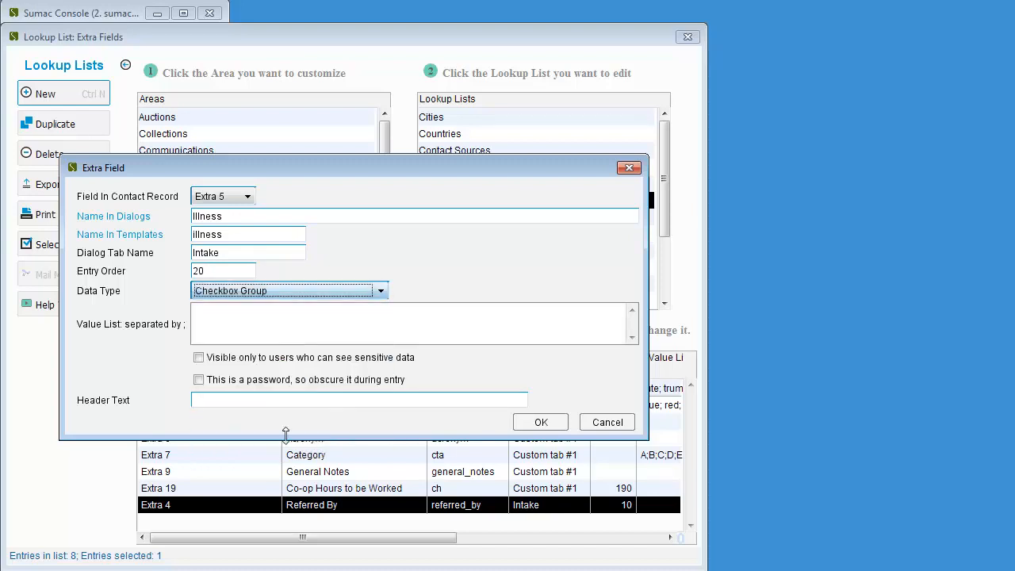
Step: Enter the values "Cancer;Heart Disease;Kidney Disease; AIDS; Parkinsons;Alzheimers", restrict Illness to users who can see sensitive data, and save it
left_click(263, 320)
type("Cancer;")
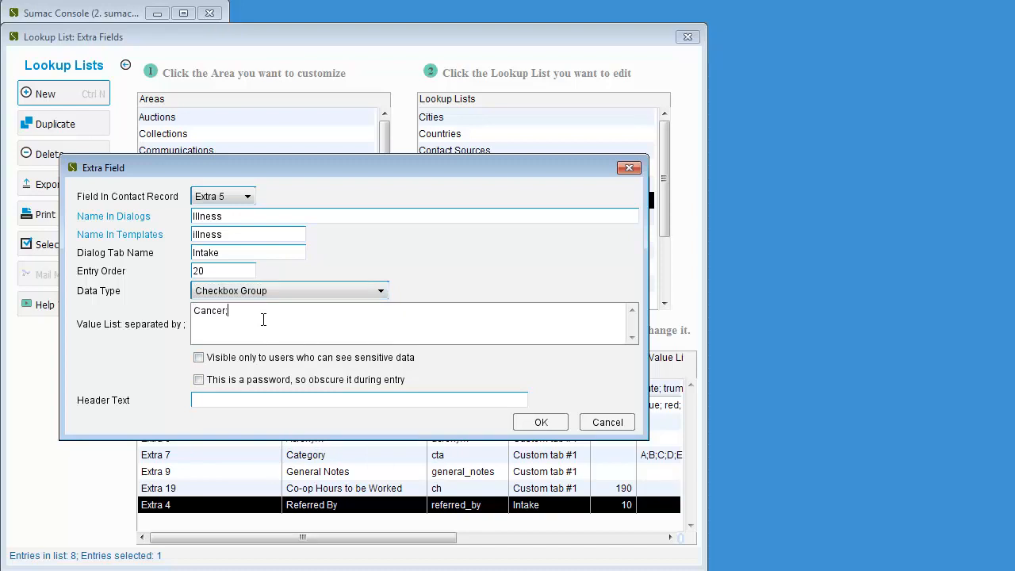
type("Heart Disease;Kidney Disease; AIDS")
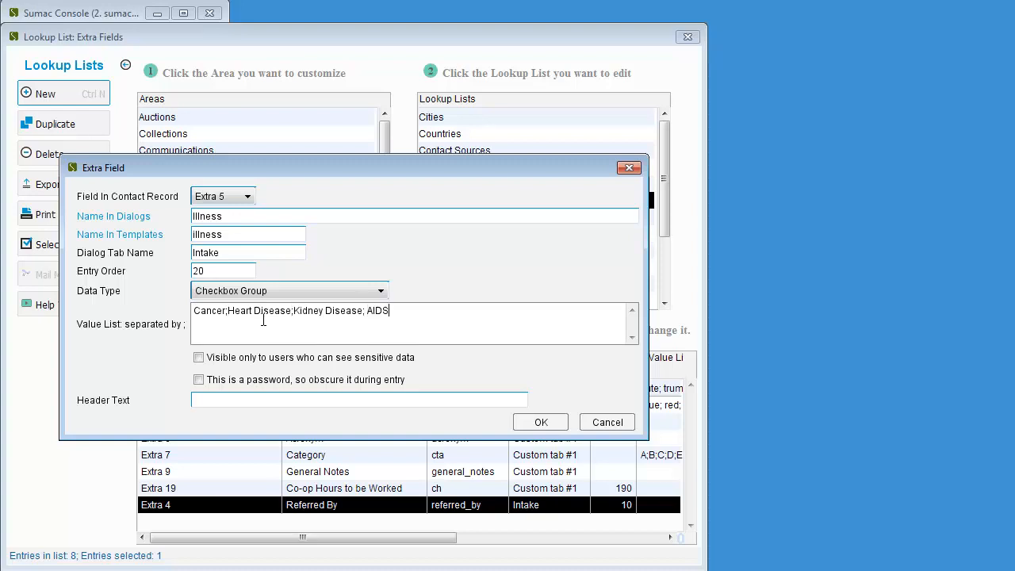
type("; Parkinsons;Alzheimers")
left_click(199, 358)
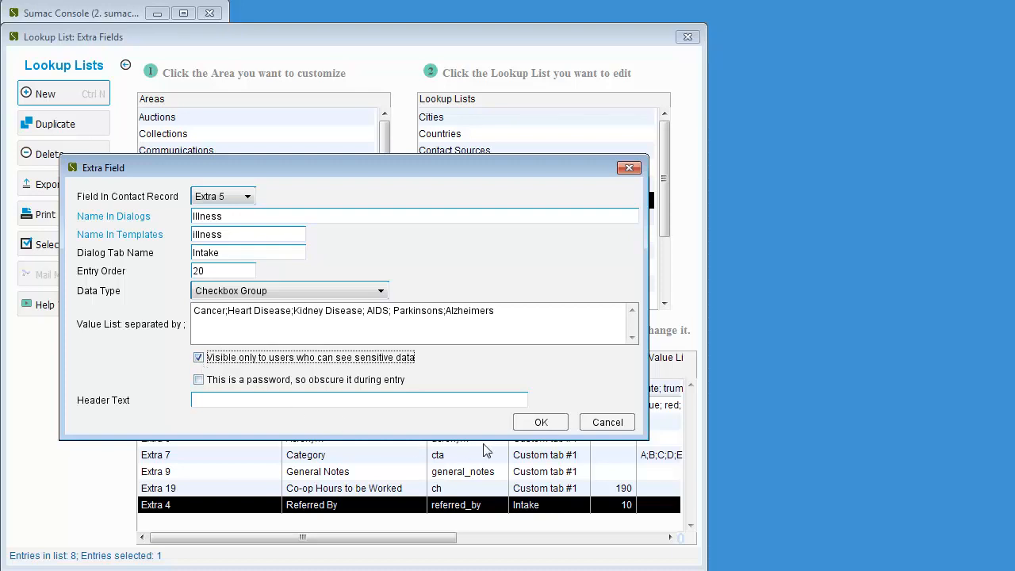
left_click(543, 426)
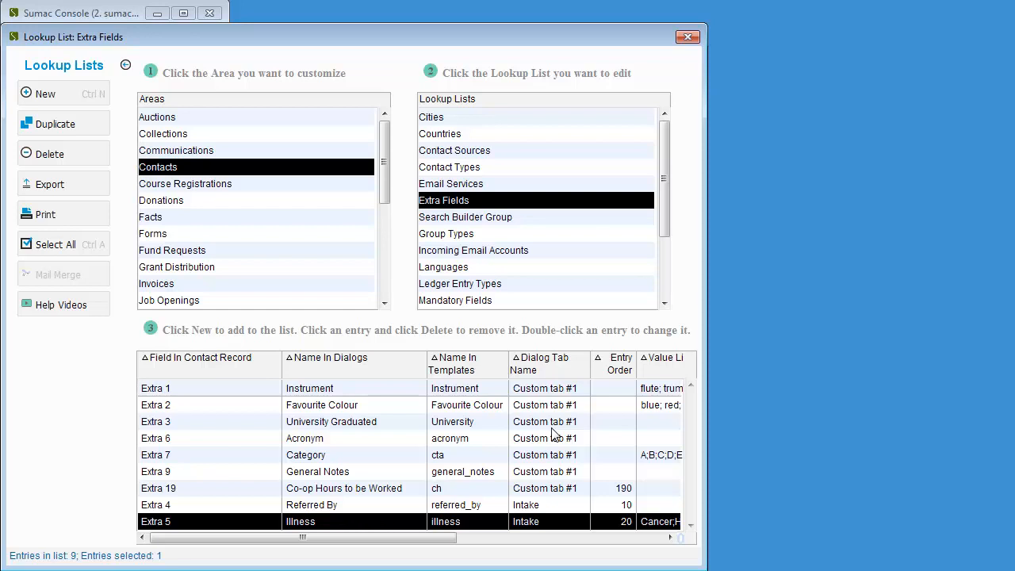
Step: Close the lookup lists and relaunch Sumac from the desktop
left_click(688, 38)
double_click(29, 99)
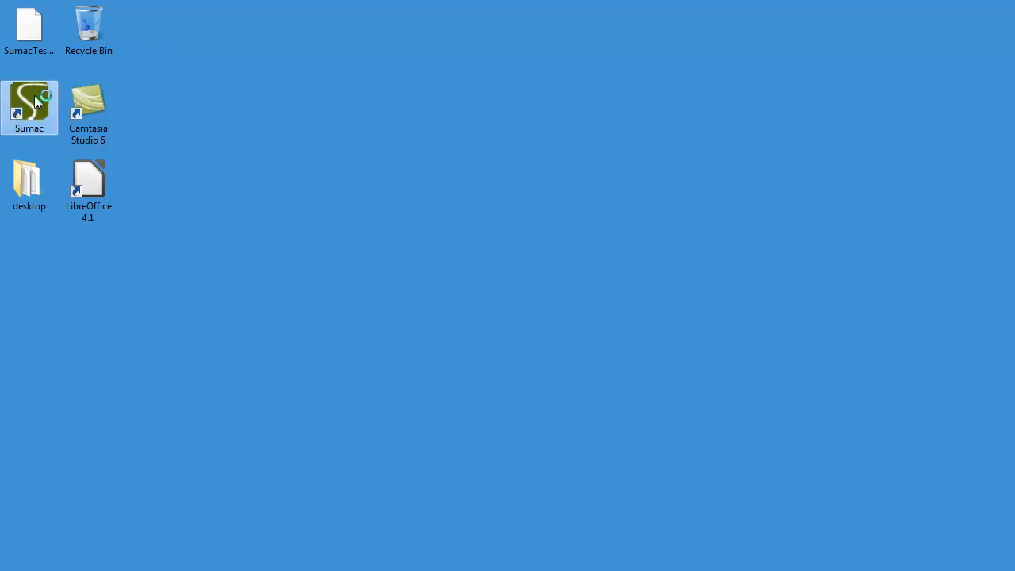
key("Return")
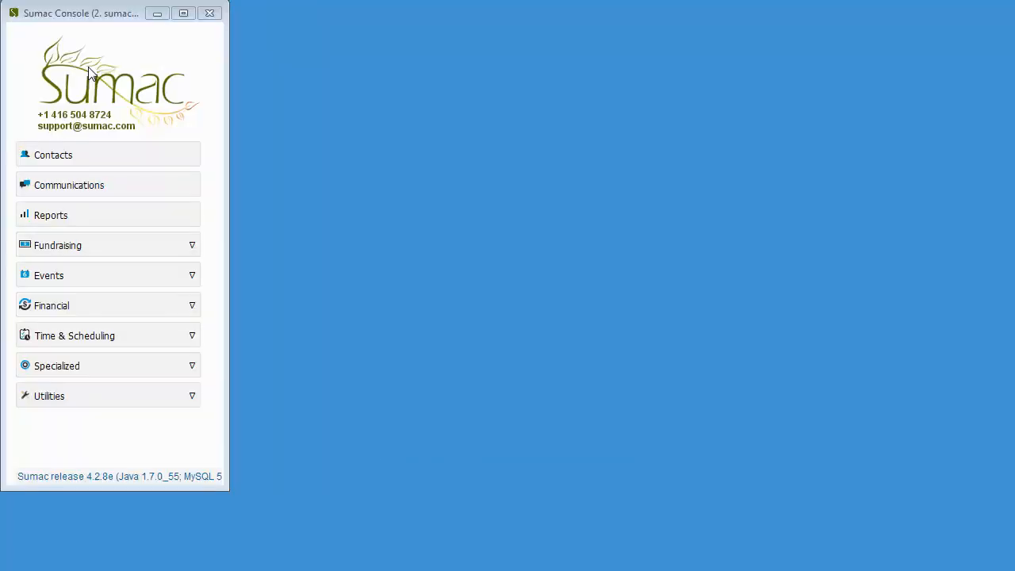
Step: Open the record of the contact whose only contact type is Government and view its Intake fields
left_click(107, 155)
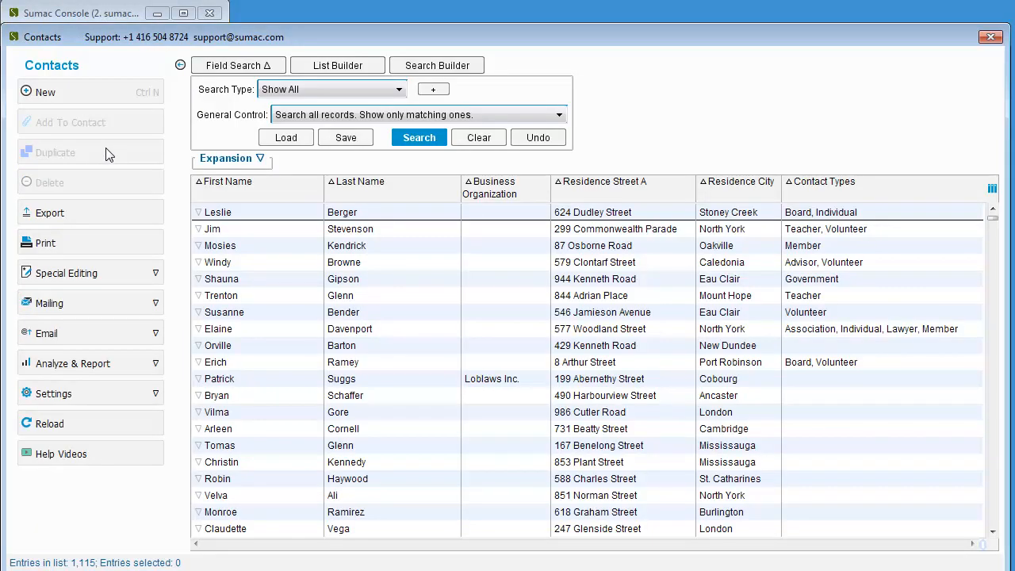
left_click(292, 284)
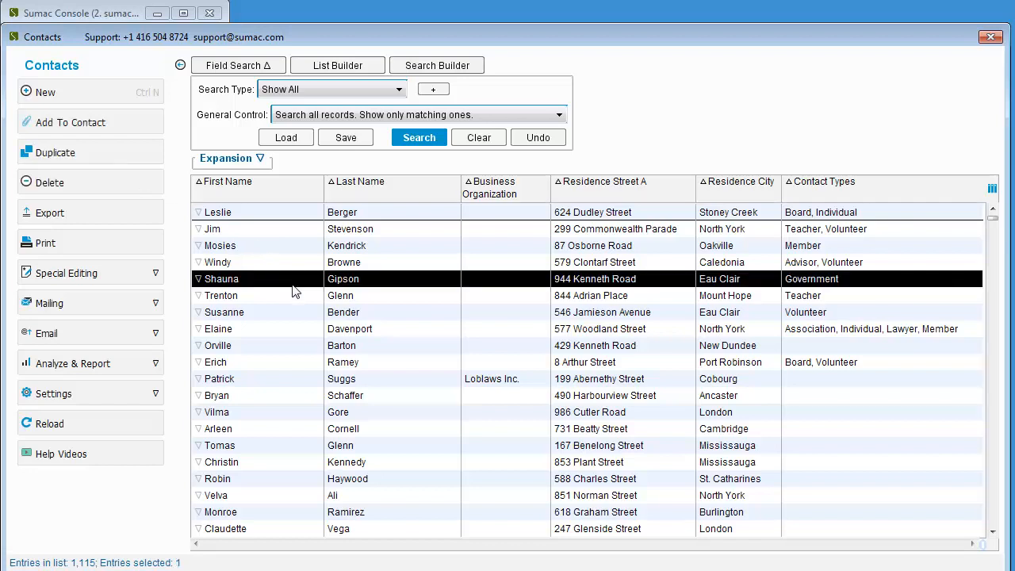
double_click(293, 291)
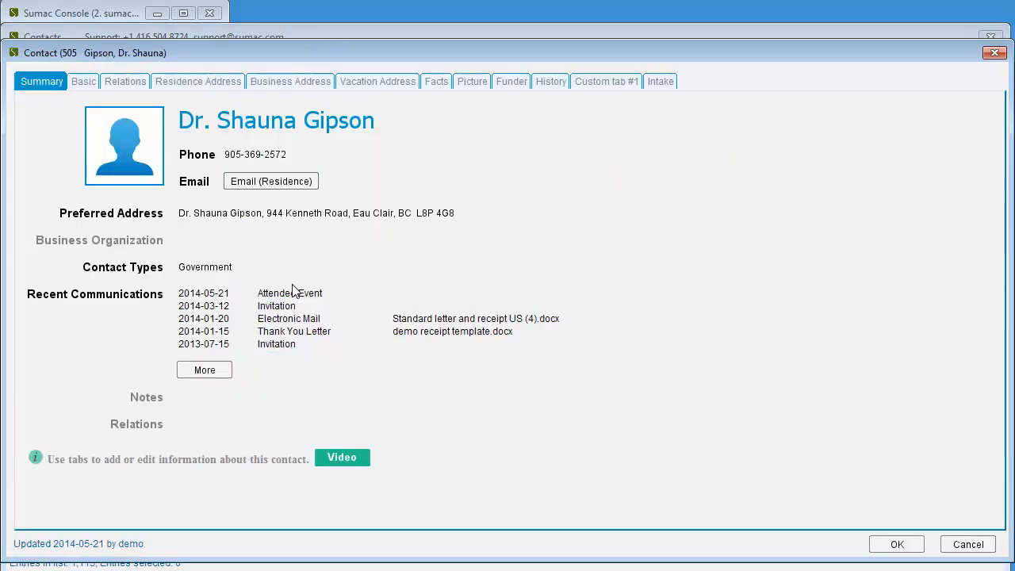
left_click(658, 82)
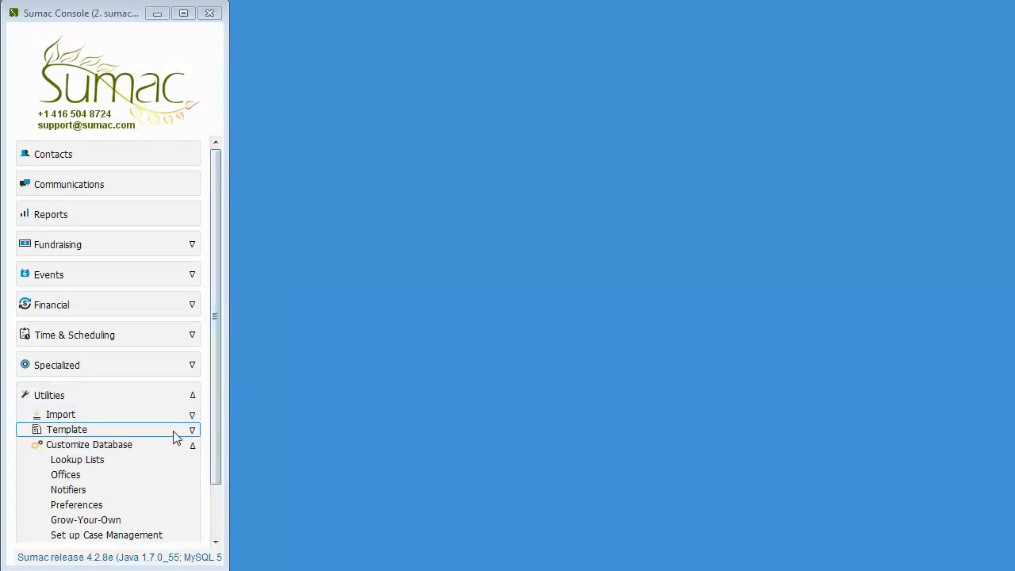
Step: Set the Case Management preference names to singular "Case Record" and plural "Case Records", and save the preferences
left_click(156, 505)
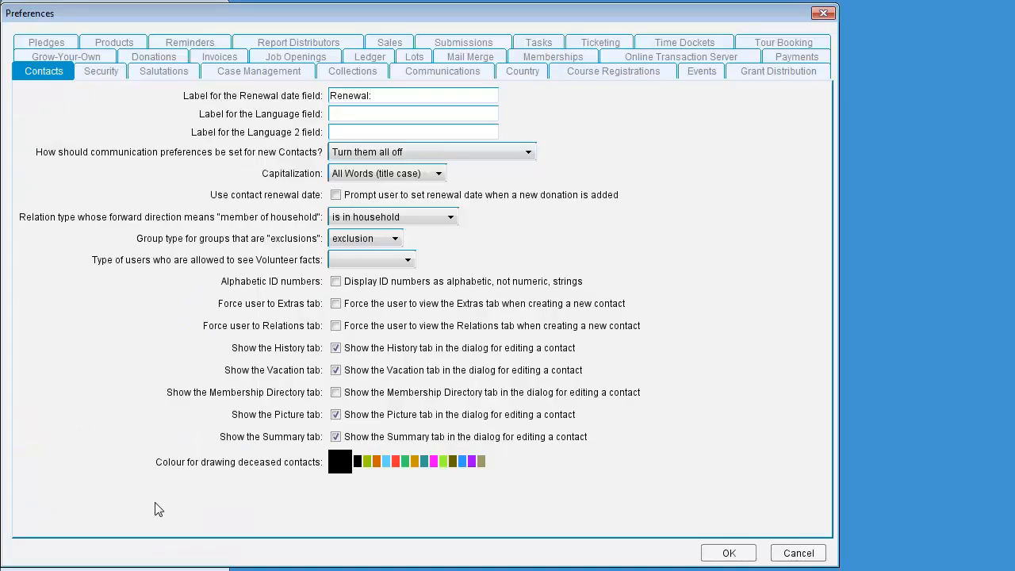
left_click(259, 73)
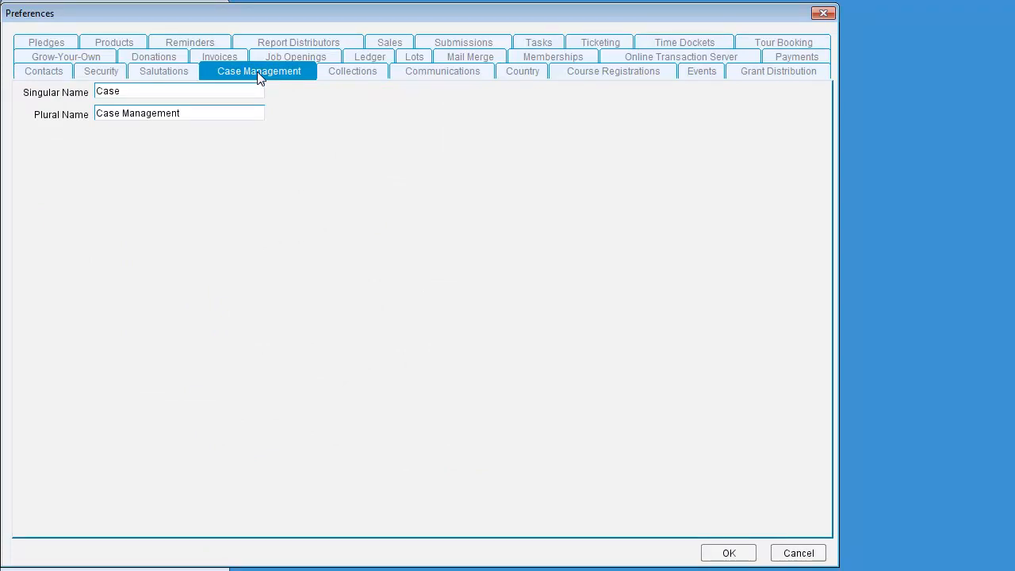
double_click(195, 93)
type("Case Record")
triple_click(202, 113)
type("Case Records")
left_click(728, 553)
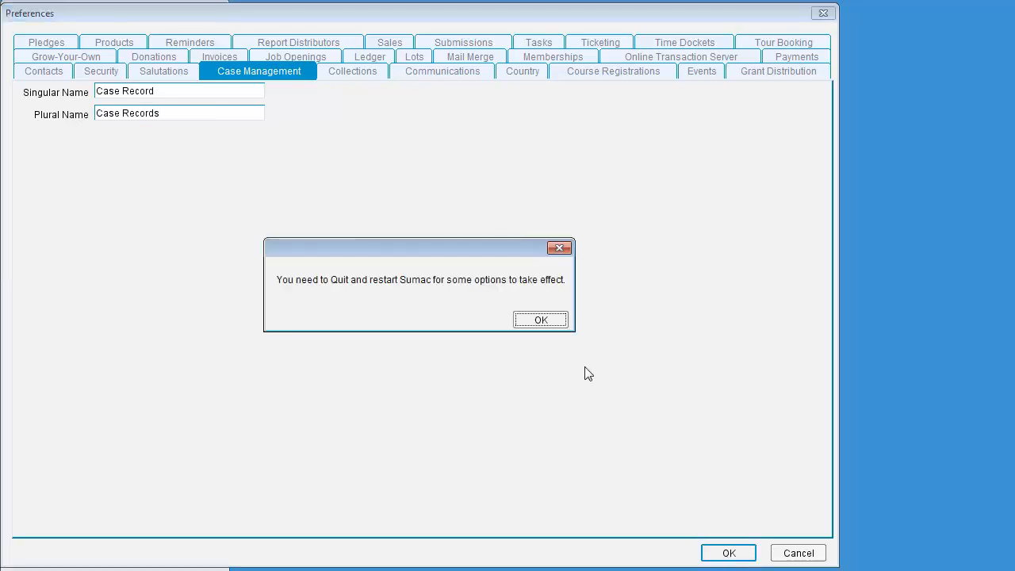
left_click(541, 319)
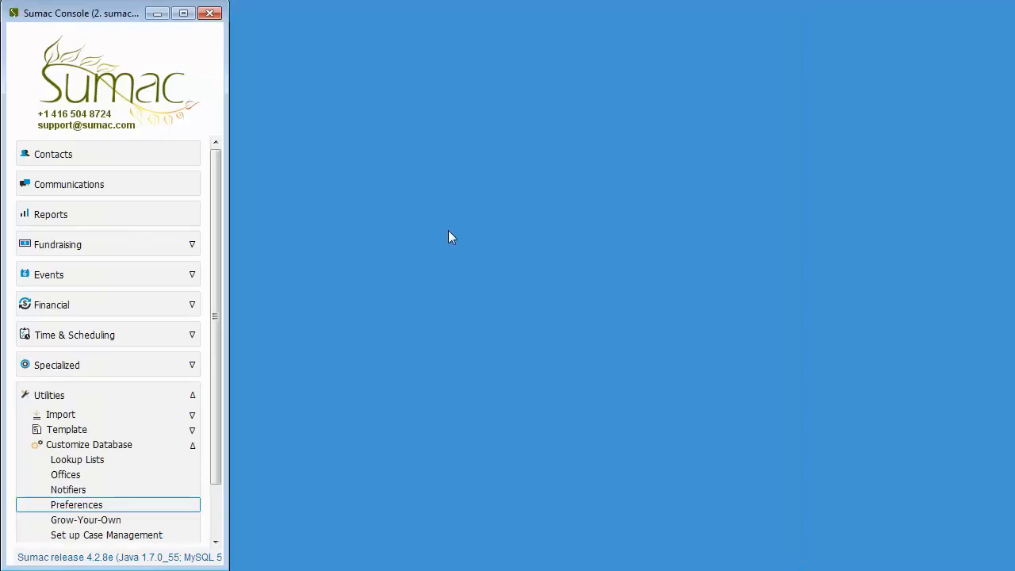
Step: Quit Sumac and relaunch it from the desktop to apply the new preferences
left_click(209, 13)
double_click(45, 97)
key("Return")
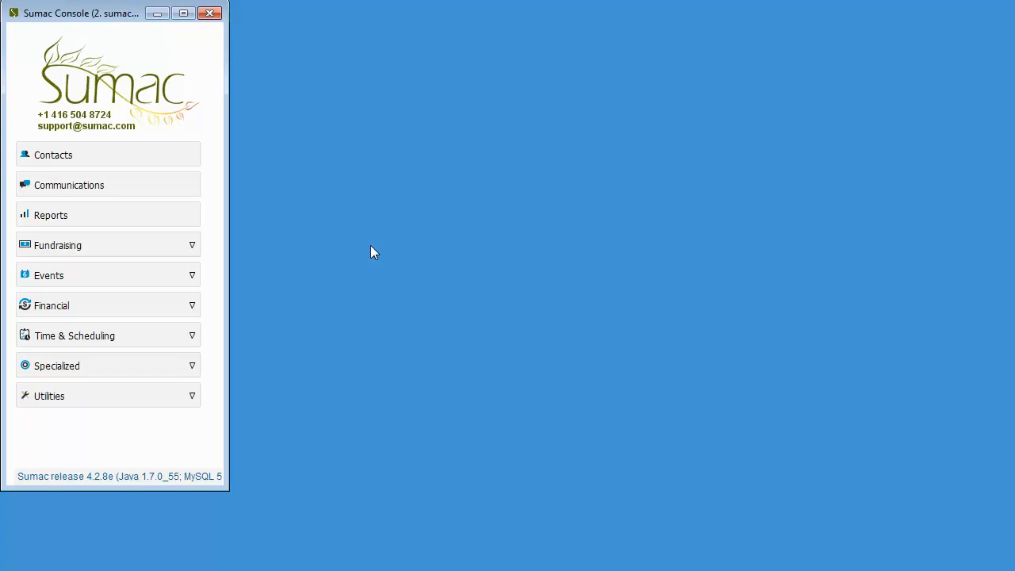
Step: Open a blank new case record to review its General fields, and close it without saving
left_click(194, 365)
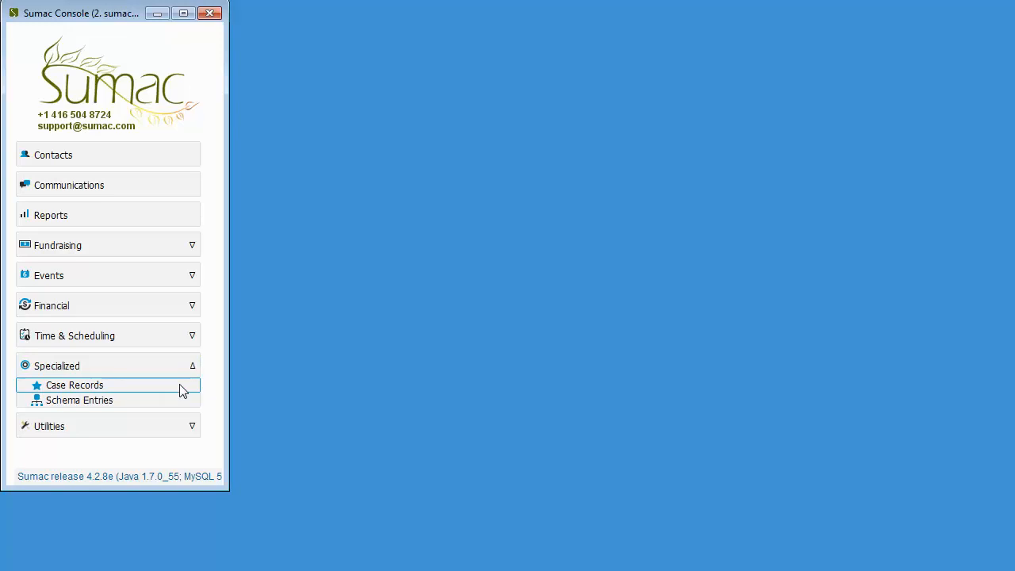
left_click(181, 388)
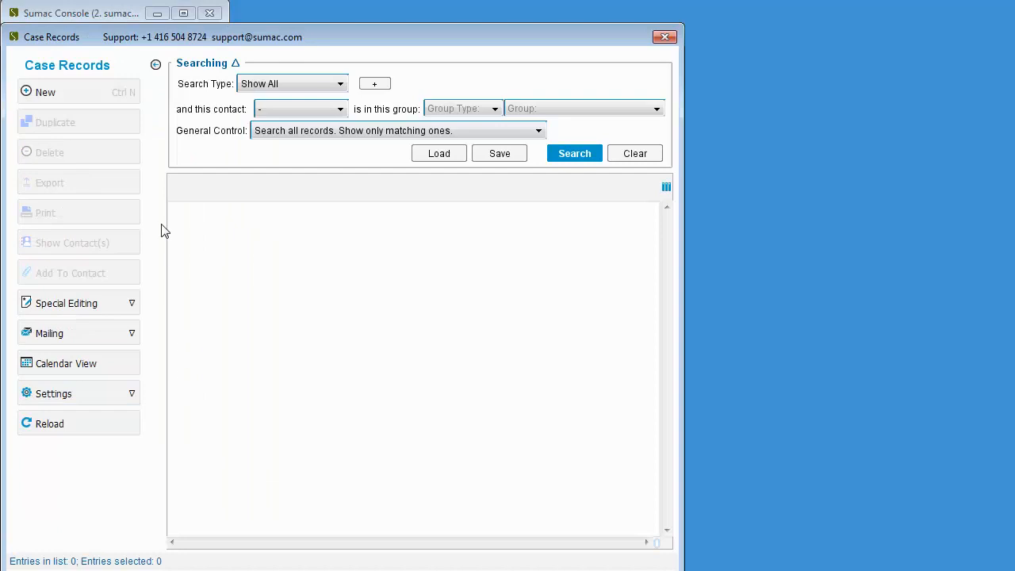
left_click(124, 97)
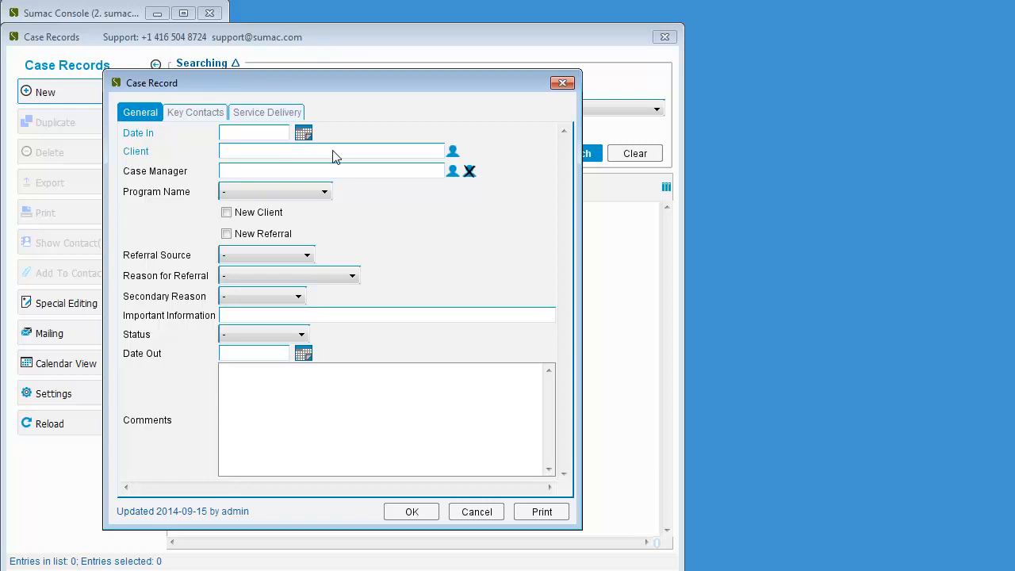
left_click(487, 514)
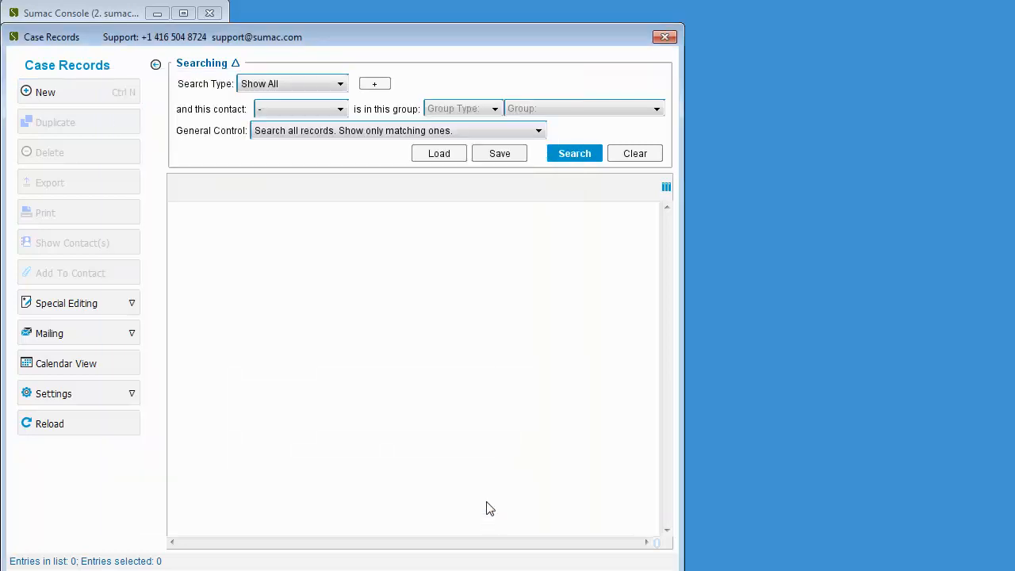
left_click(665, 37)
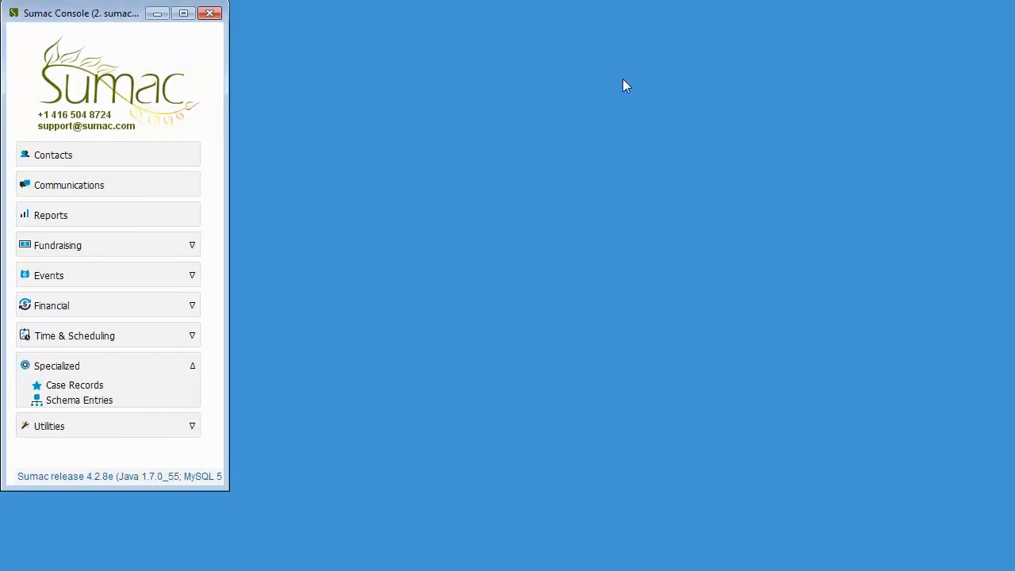
Step: In the case management setup, duplicate the Parent field definition and assign the copy the internal field name Contact7ID
left_click(190, 426)
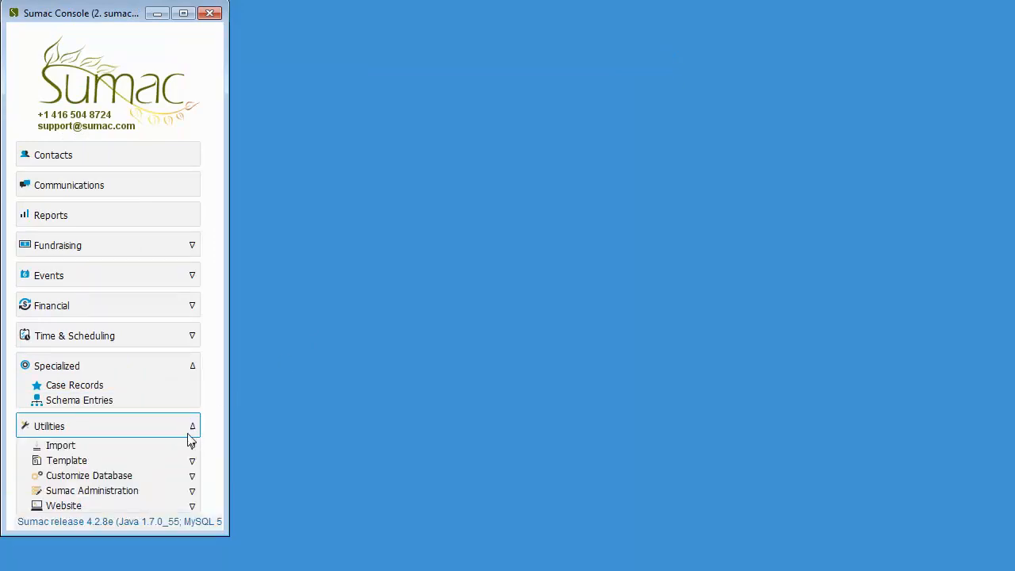
left_click(188, 476)
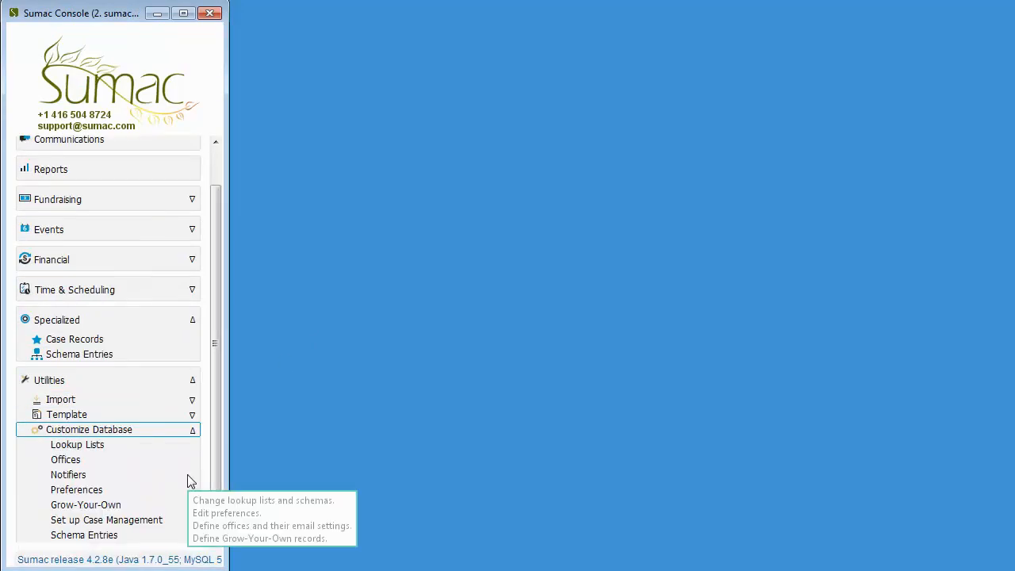
left_click(177, 521)
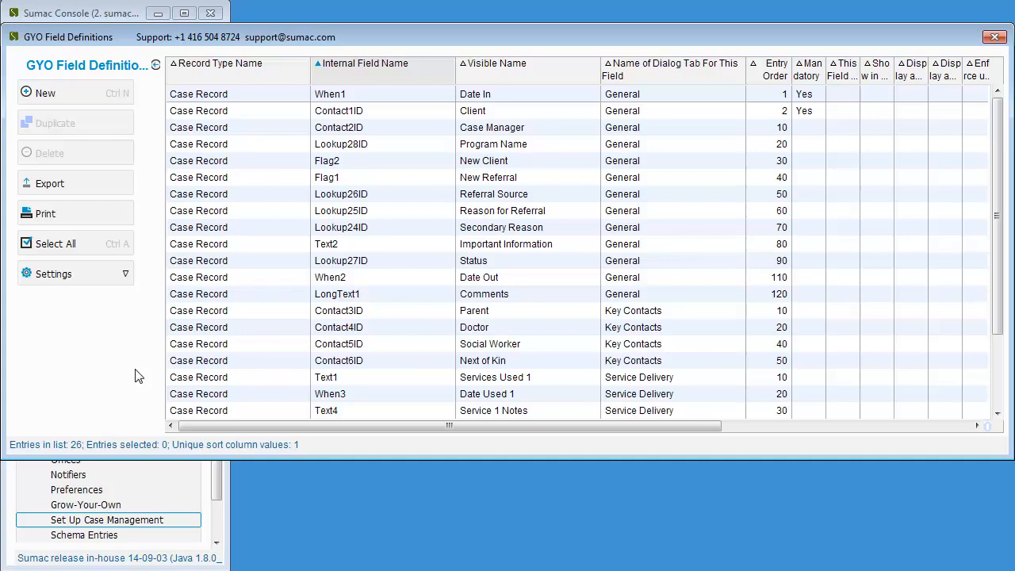
left_click(500, 317)
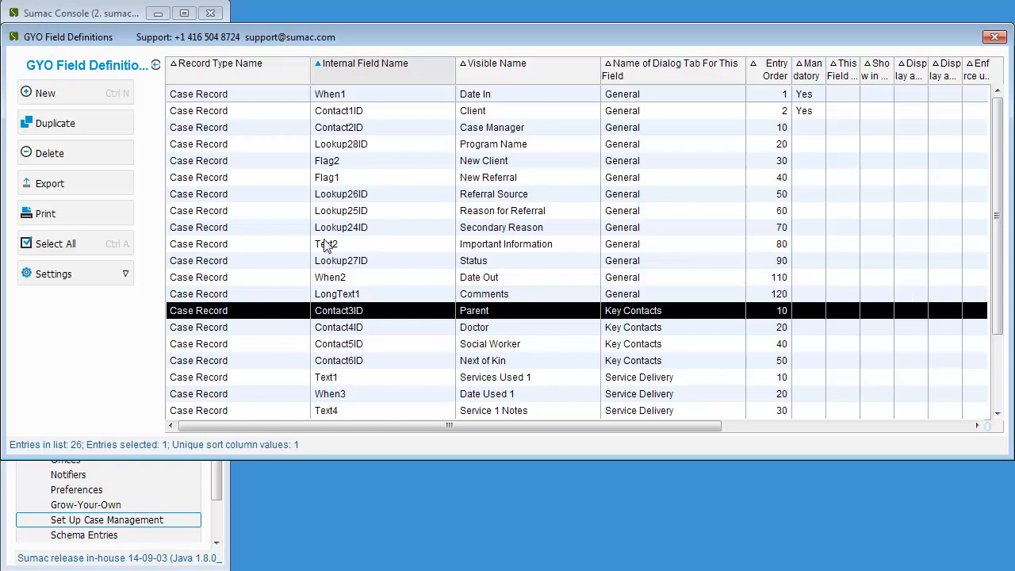
left_click(133, 129)
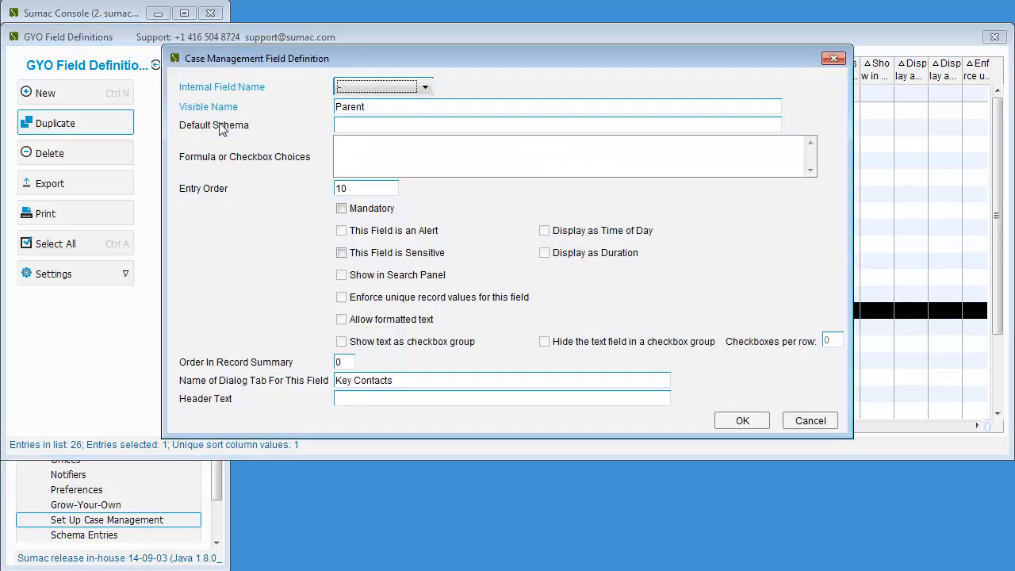
left_click(428, 89)
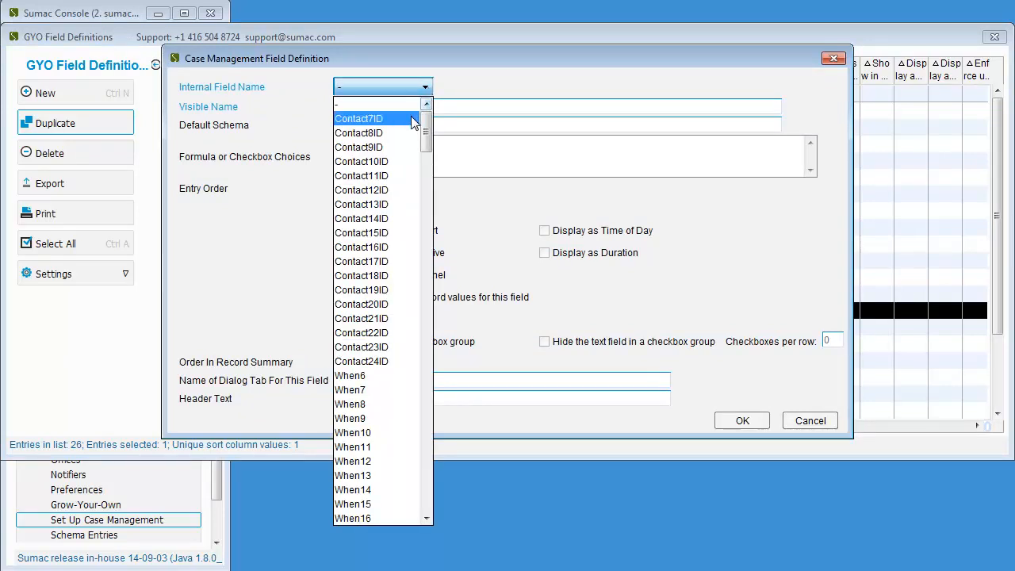
left_click(413, 119)
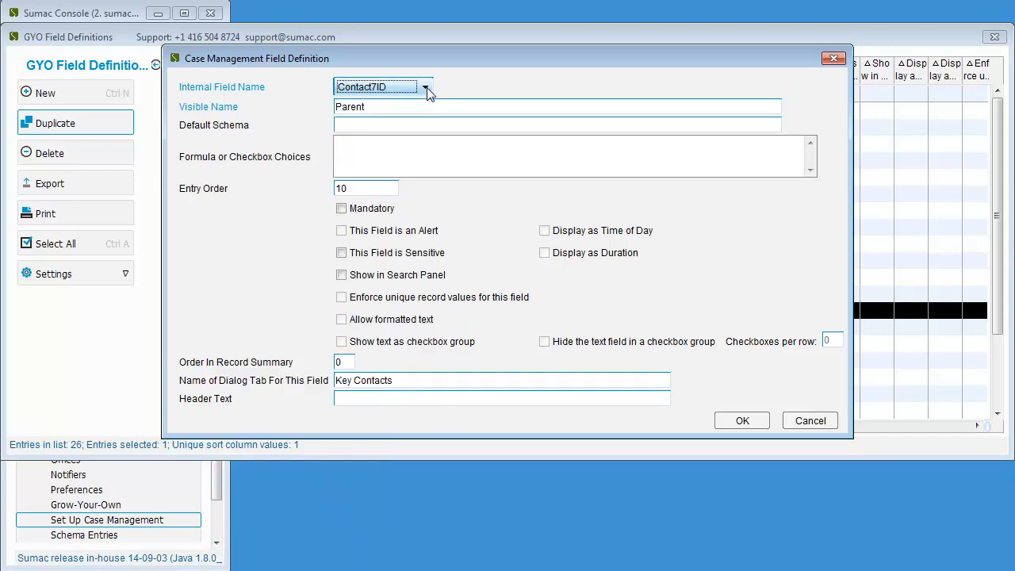
Step: Give the duplicated field the visible name "Second Parent" and entry order 15, and save it
double_click(389, 107)
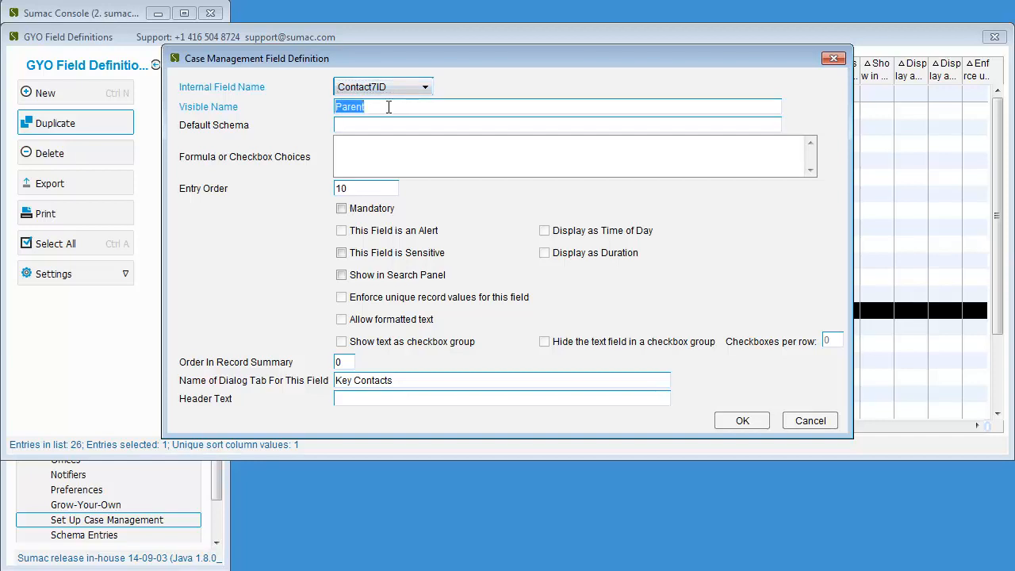
type("Second Parent")
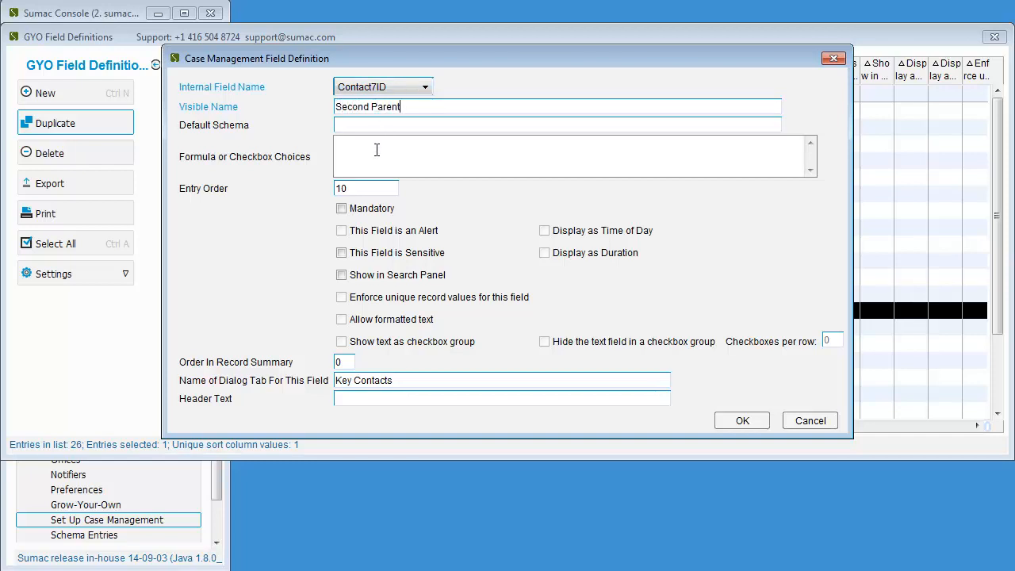
double_click(366, 188)
type("15")
left_click(738, 422)
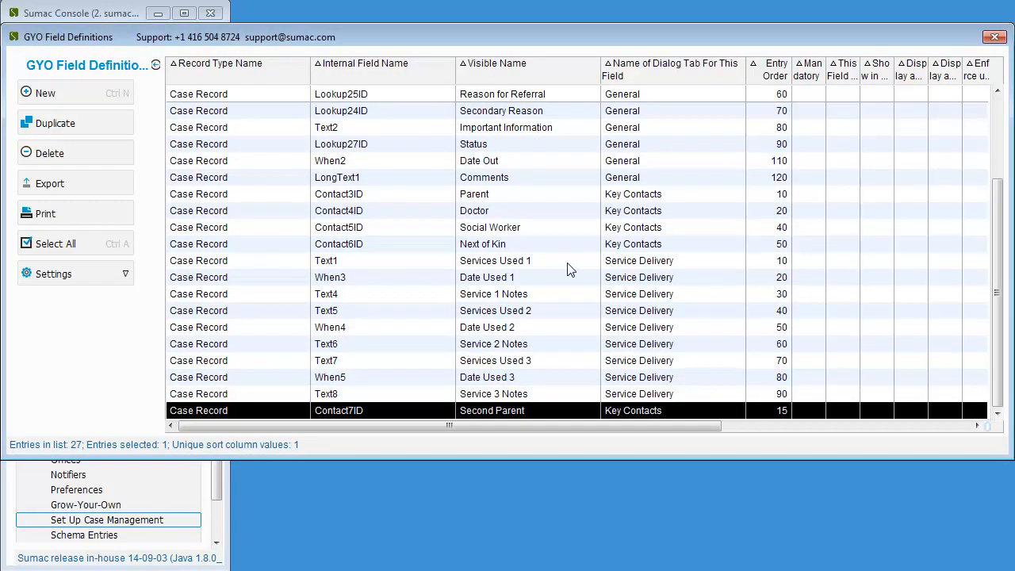
Step: Rename the Next of Kin field's visible name to "Emergency Contact" and save it
left_click(544, 250)
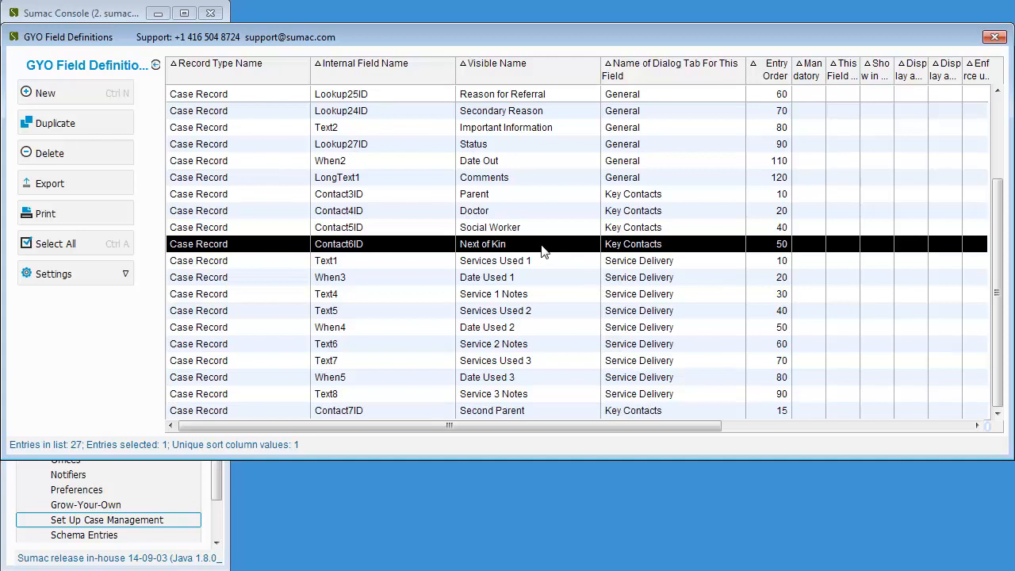
double_click(543, 250)
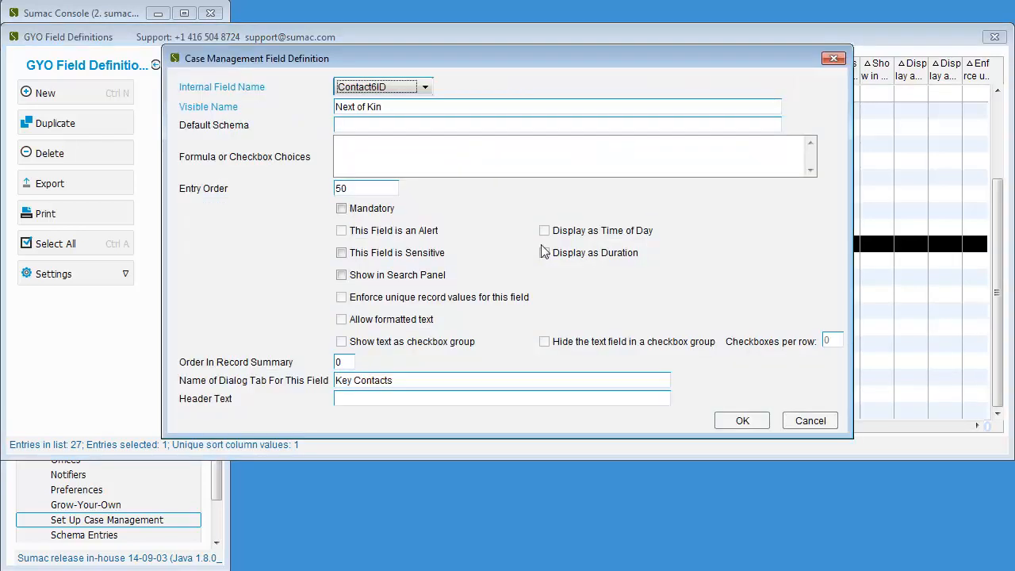
left_click(404, 106)
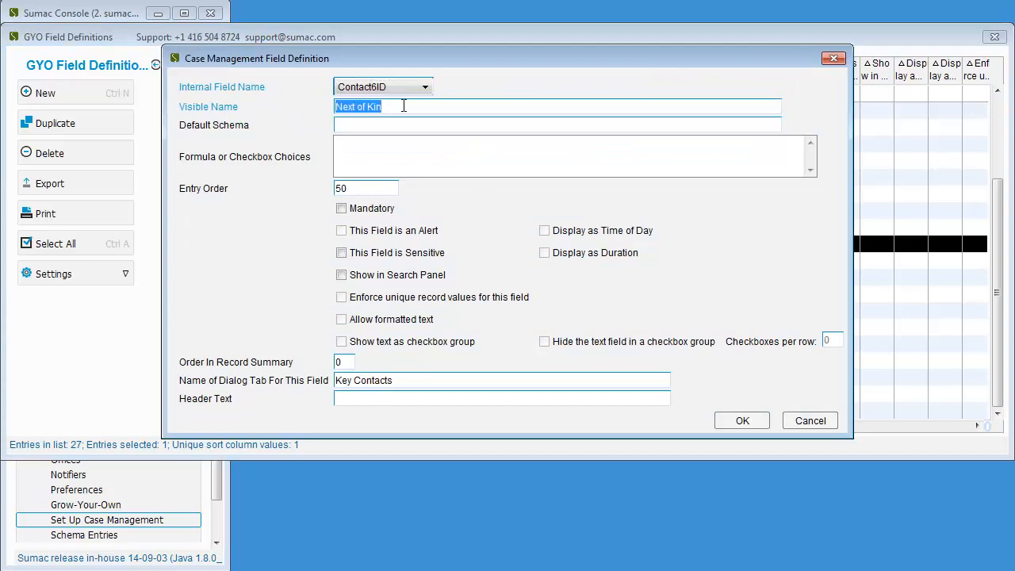
type("Emergency C")
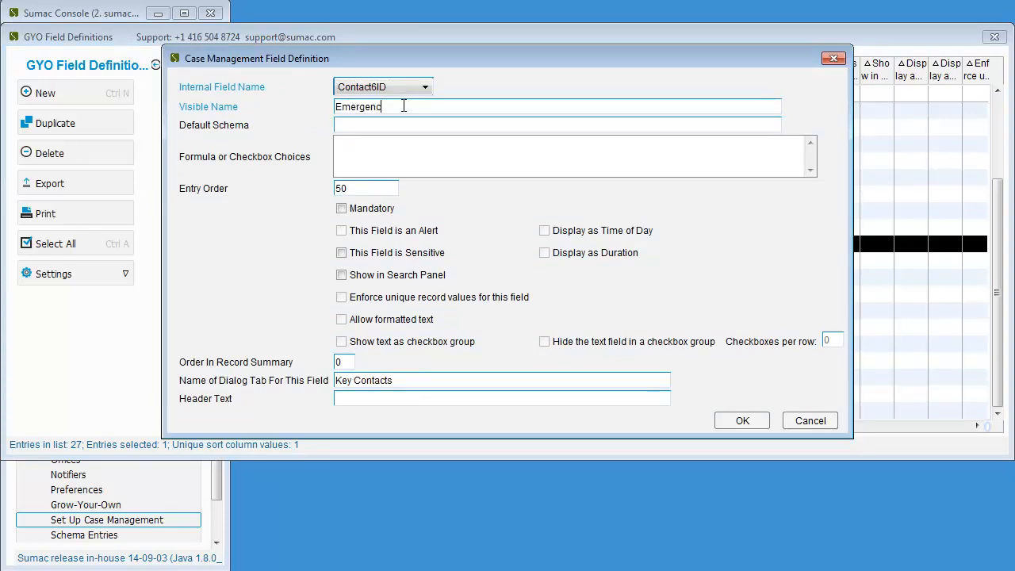
type("ontact")
left_click(735, 421)
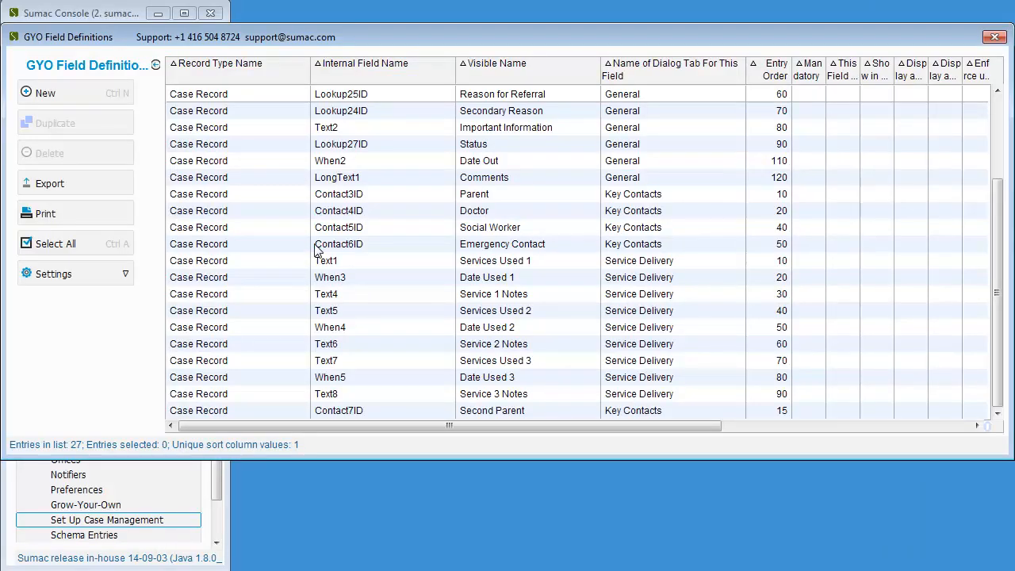
Step: Rename Services Used 1 to "Family Services", replace its checkbox choices with "Personal Counselling; Family Counselling;Grief Counselling", and save it
left_click(349, 262)
double_click(540, 265)
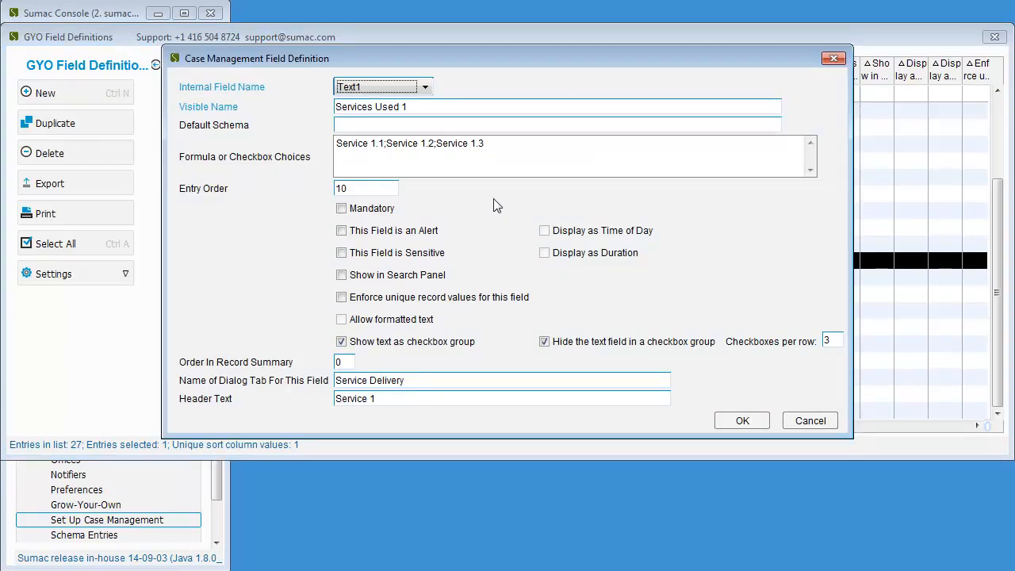
triple_click(445, 107)
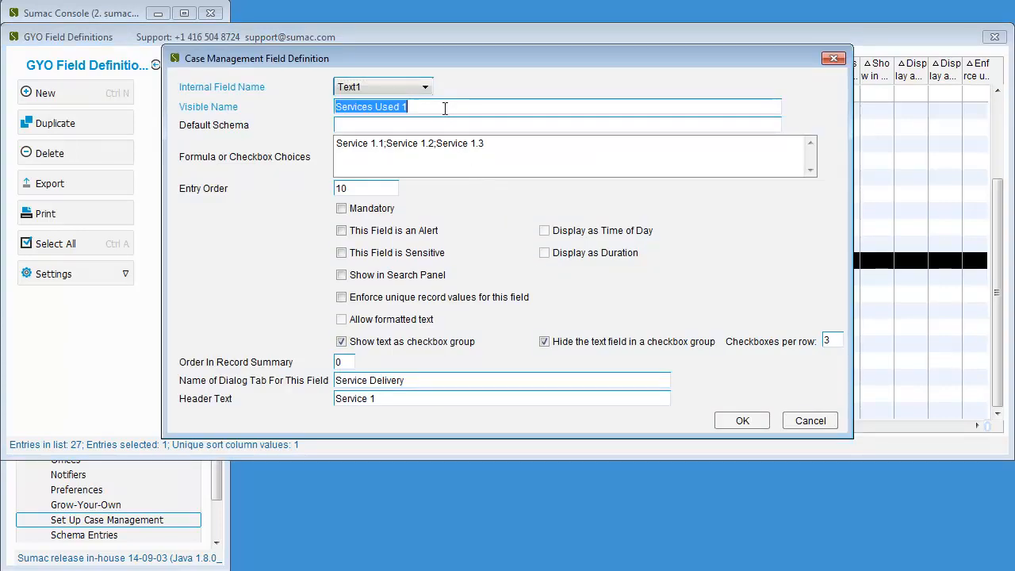
type("Family Services")
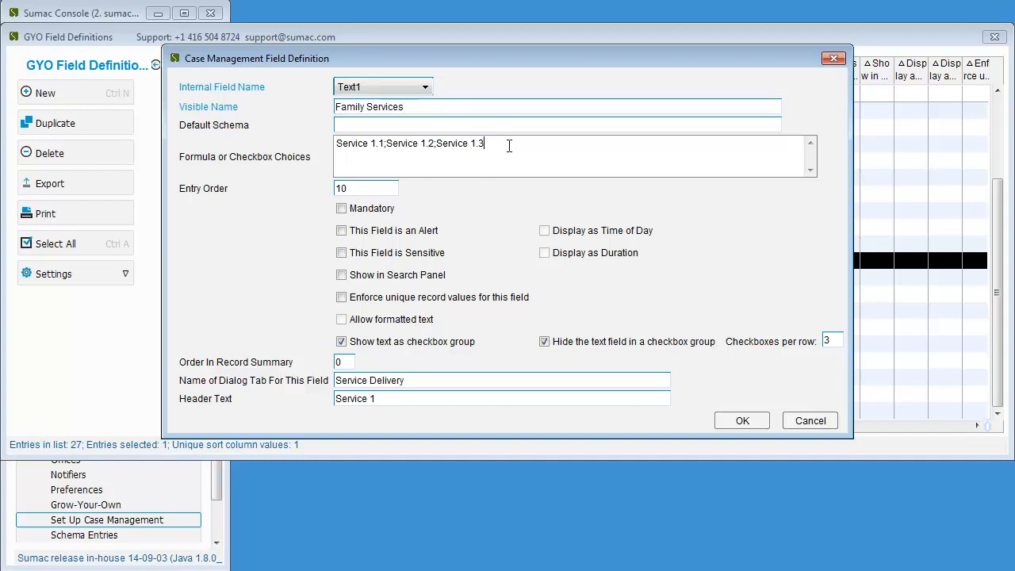
left_click_drag(509, 145, 313, 156)
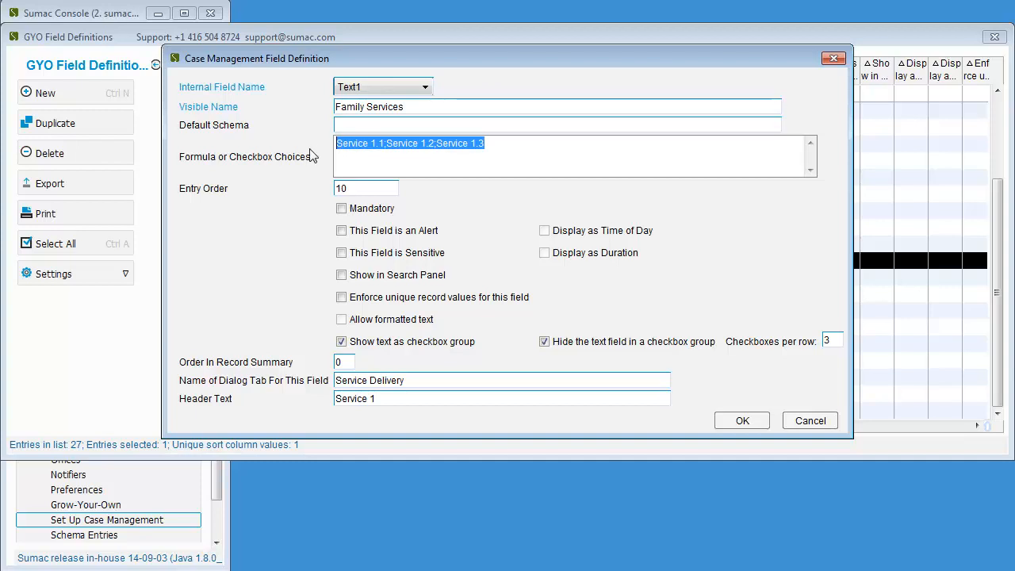
key("BackSpace")
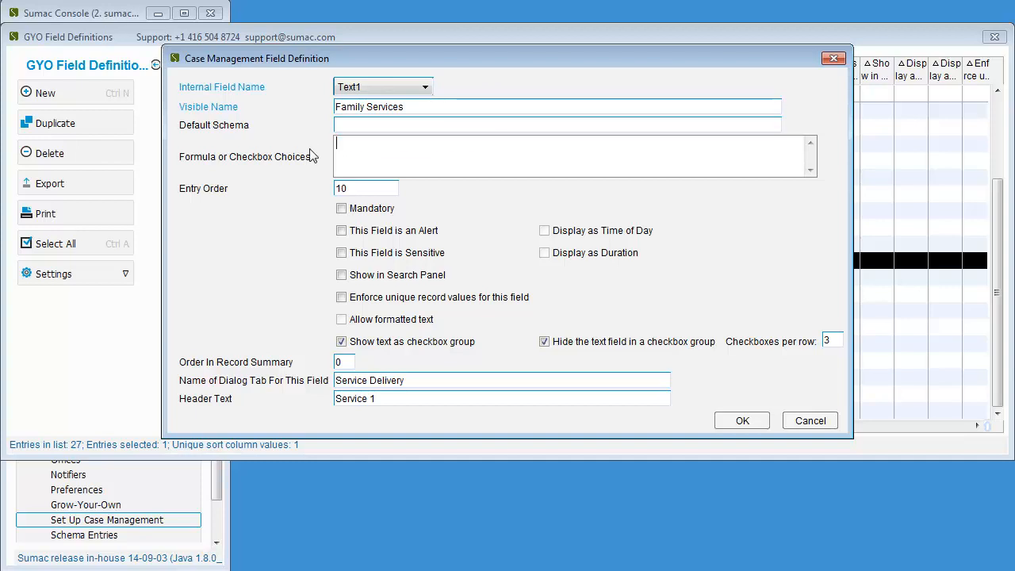
type("Personal Counselling; Family Counselling")
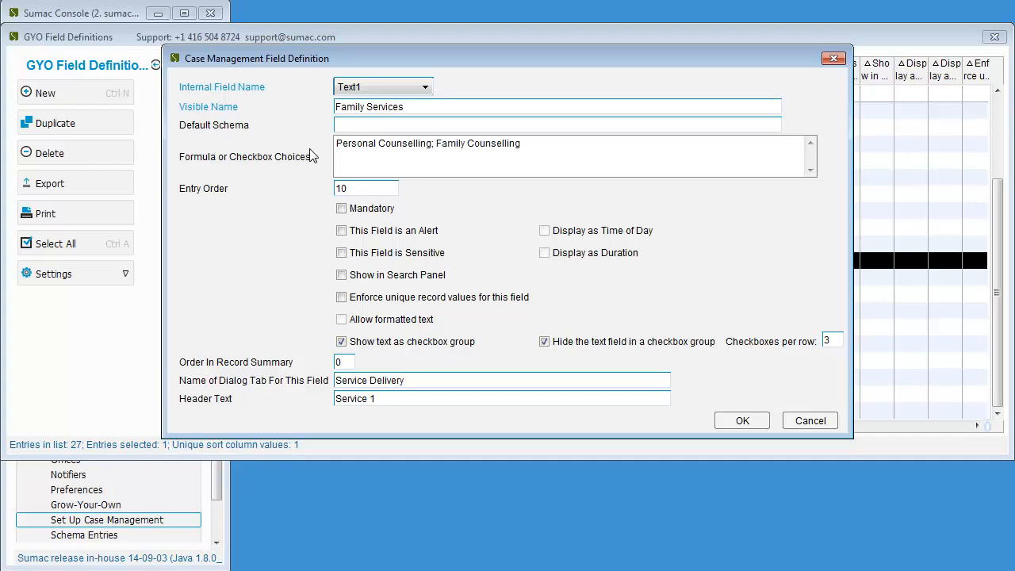
type(";Grief Counselling")
left_click(741, 425)
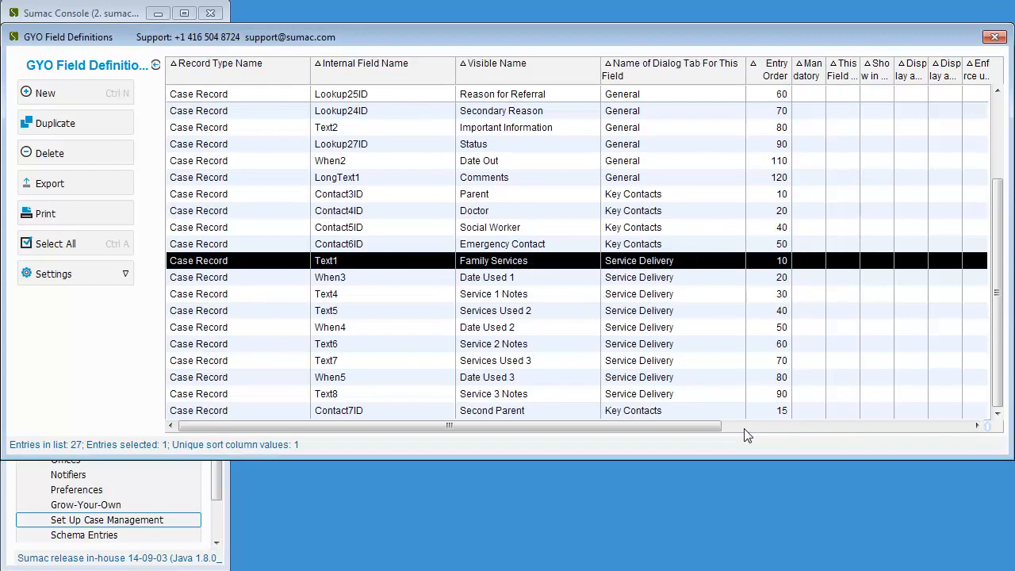
Step: Rename Services Used 2 to "Alternative Therapies", set its checkbox choices to "Aromatherapy;Therapeutic Touch; Music Therapy;Art Therapy", and save it
double_click(566, 311)
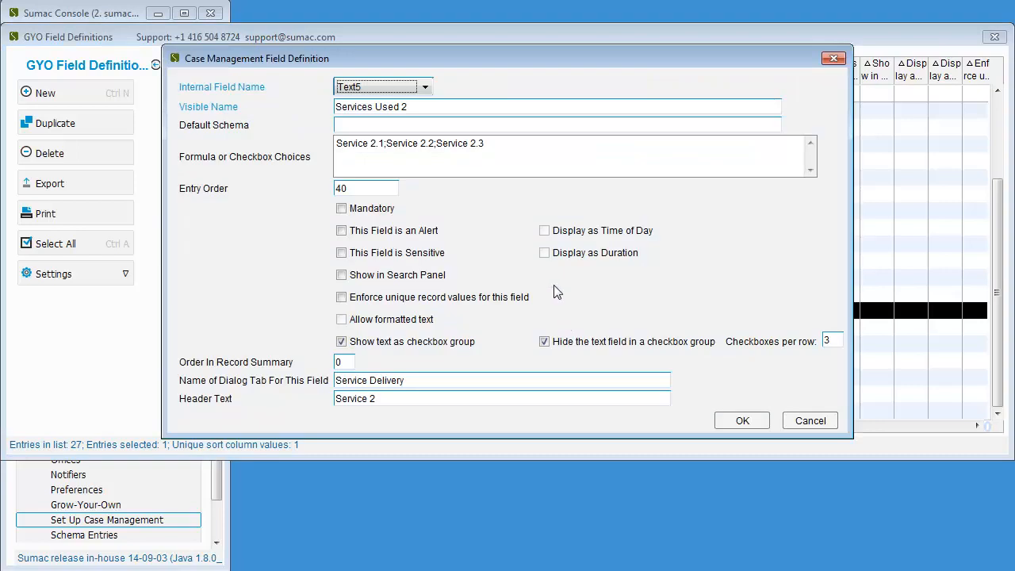
triple_click(492, 107)
type("Alternative Therapies")
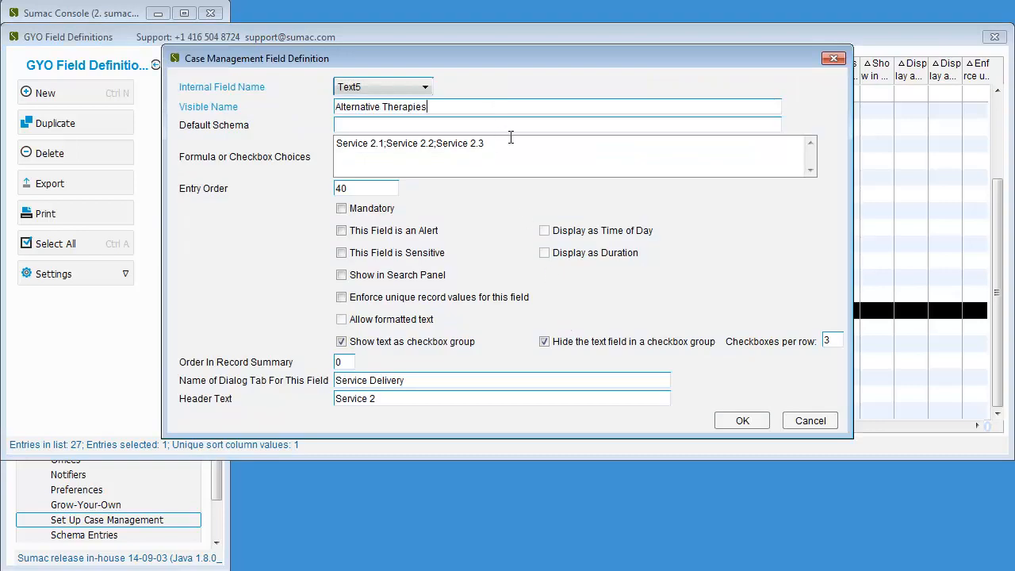
triple_click(441, 144)
type("Aromatherapy;Therapeutic Touch; Music Therapy;Art Therapy")
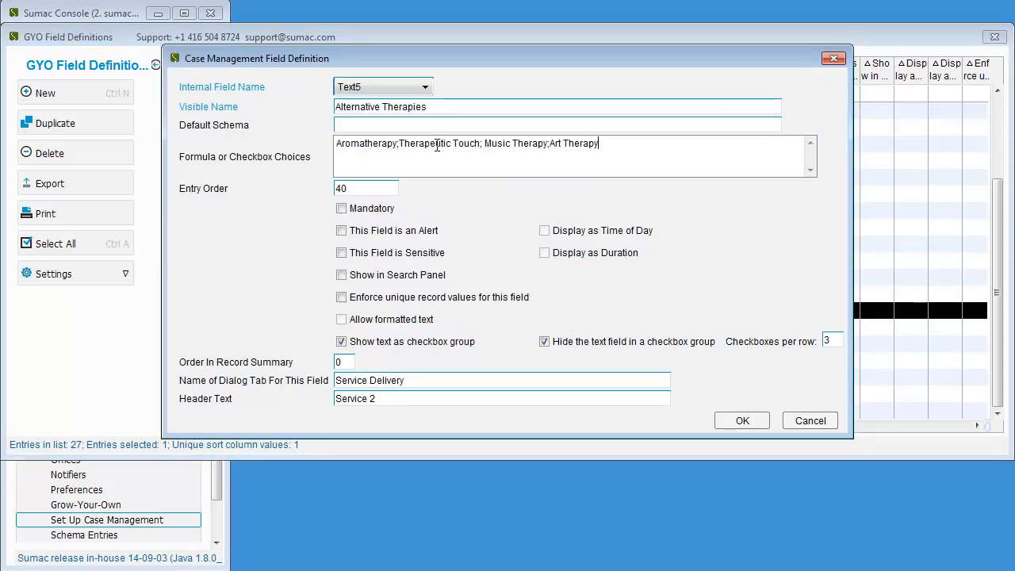
left_click(742, 421)
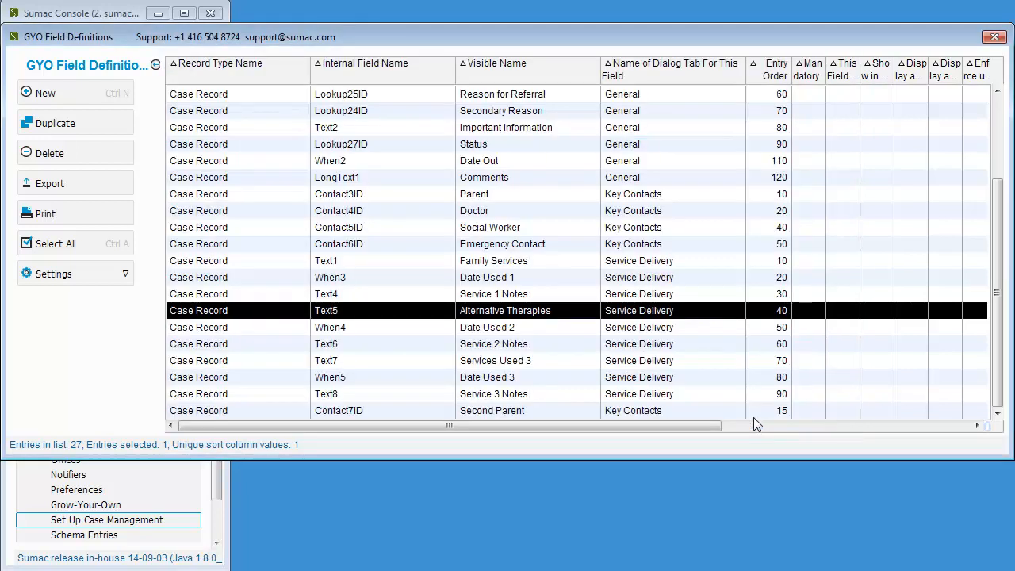
Step: Delete the Services Used 3, Date Used 3 and Service 3 Notes field definitions
left_click(665, 363)
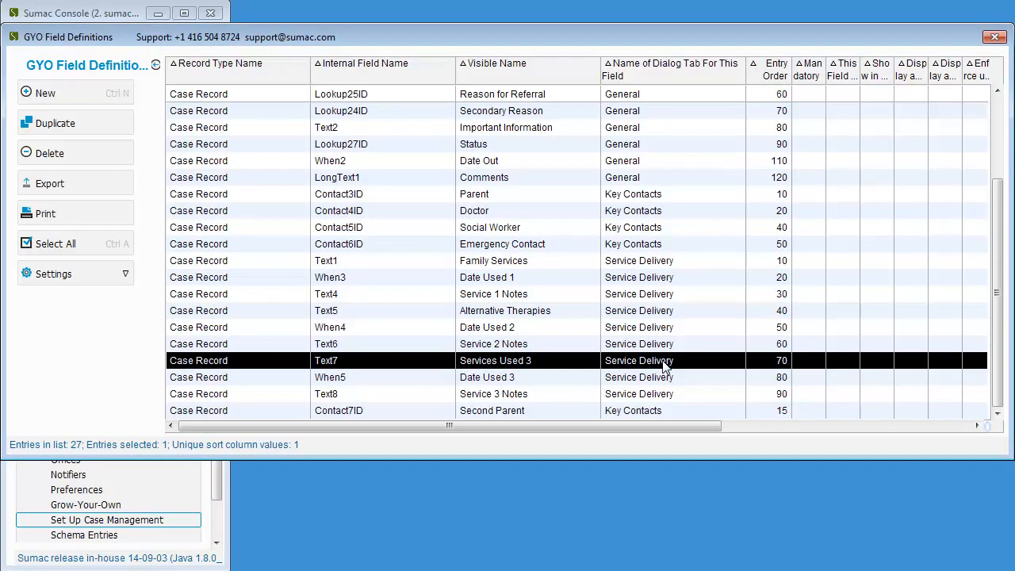
left_click(667, 401, "shift")
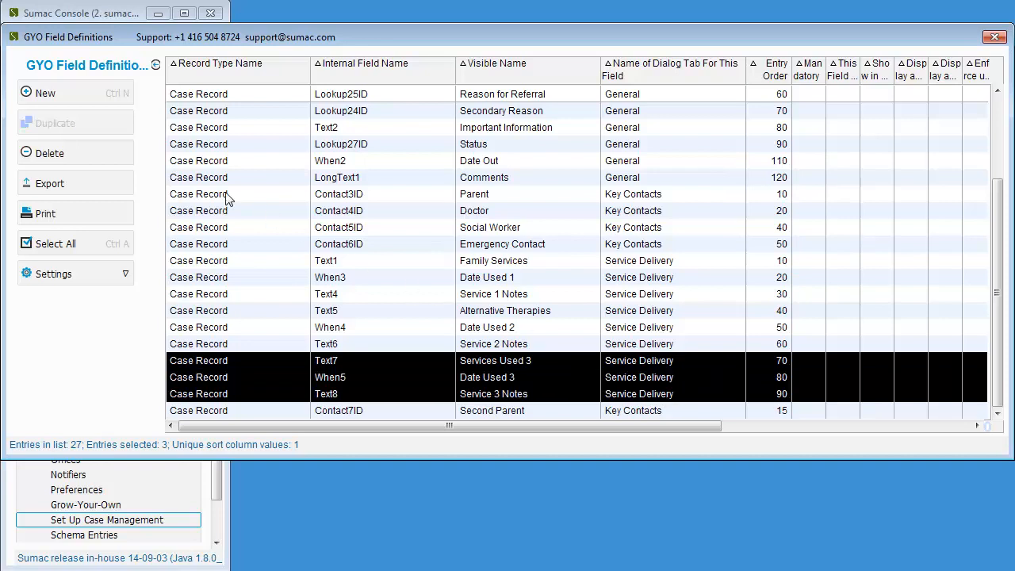
left_click(133, 161)
left_click(507, 276)
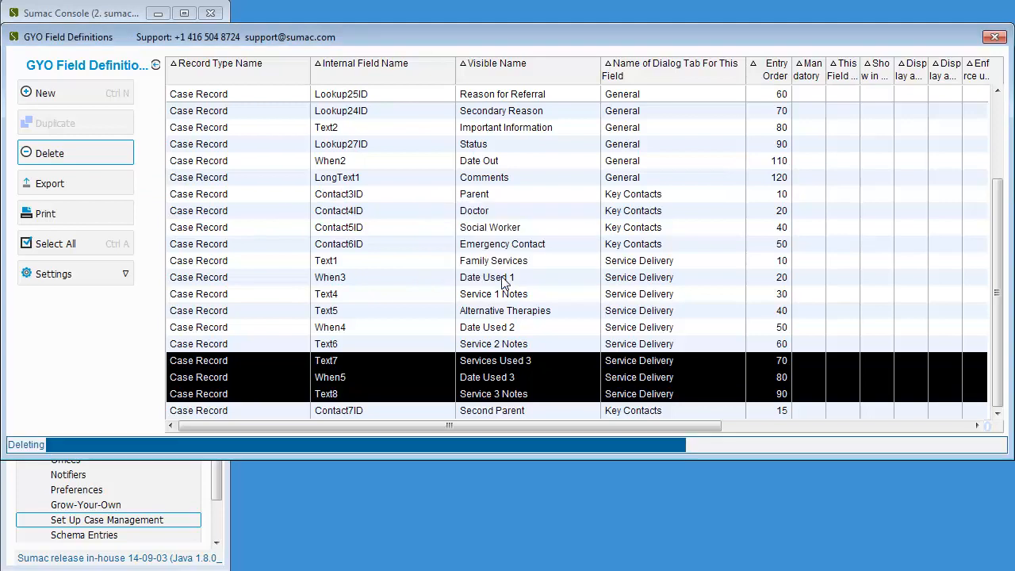
left_click(505, 279)
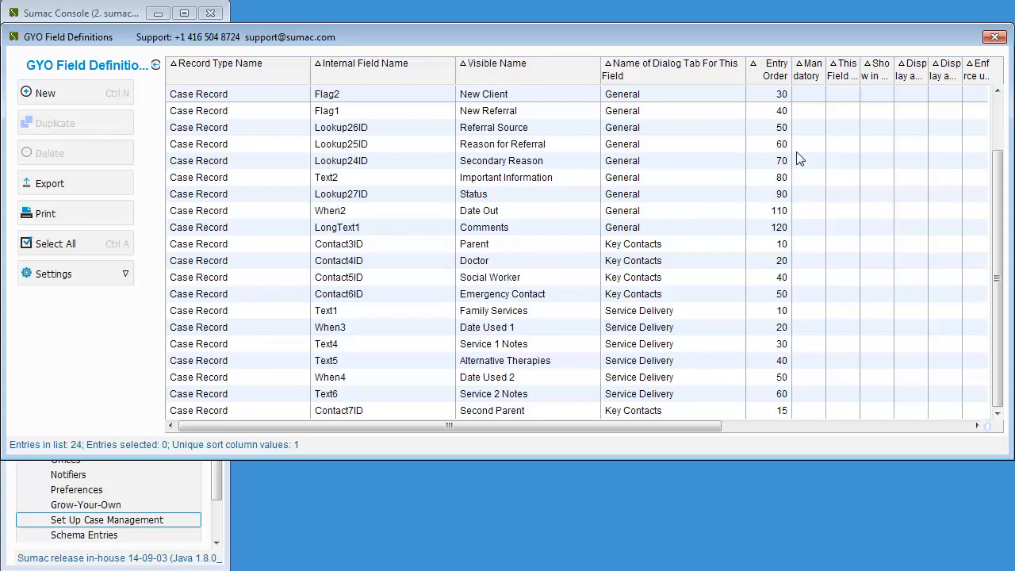
Step: Close the field definitions and the Sumac console, and open the Case Records list in a fresh session
left_click(995, 37)
left_click(211, 13)
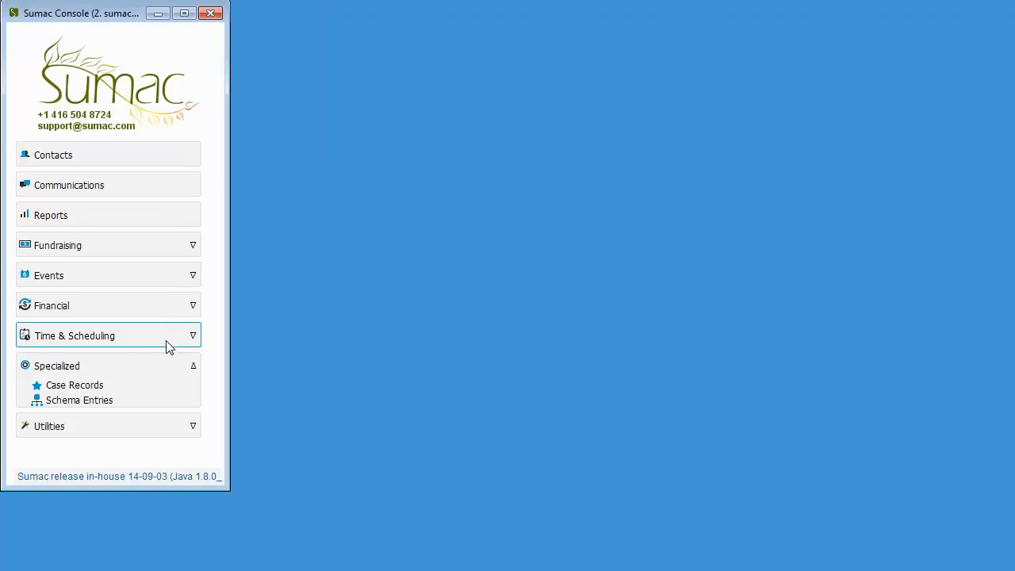
left_click(163, 387)
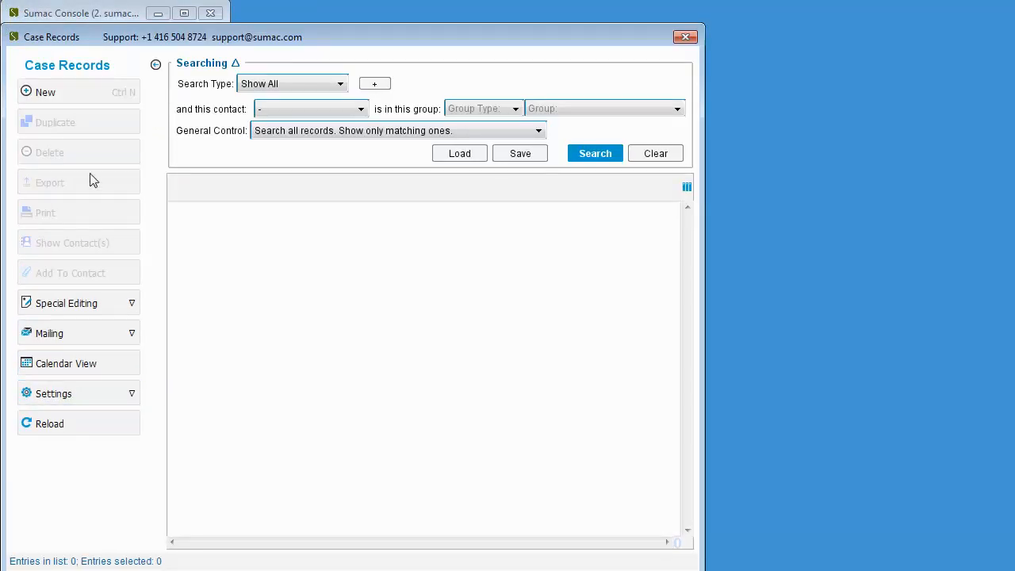
Step: Start a new case record and review the customized fields under Key Contacts and Service Delivery
left_click(61, 103)
left_click(198, 114)
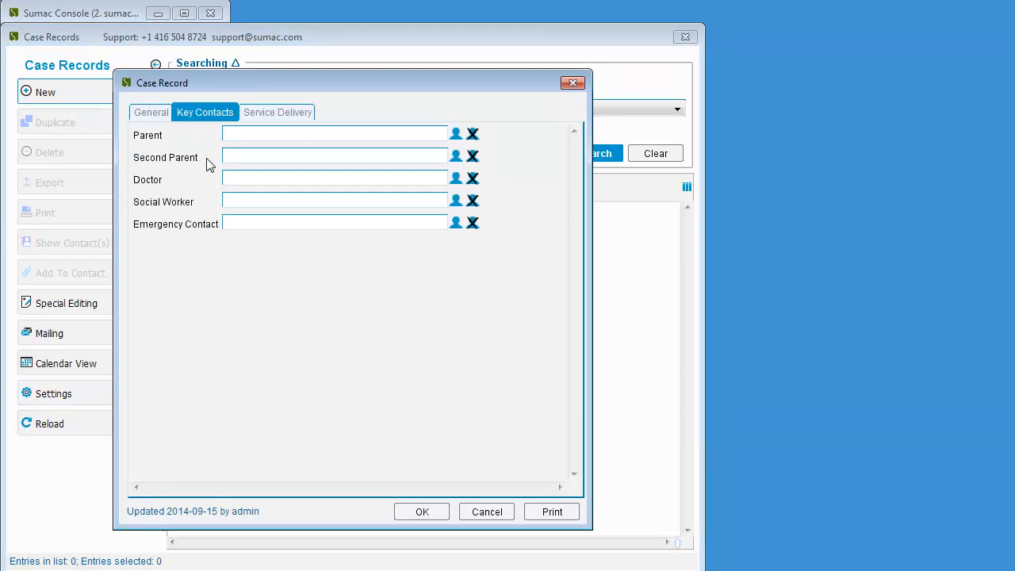
left_click(264, 115)
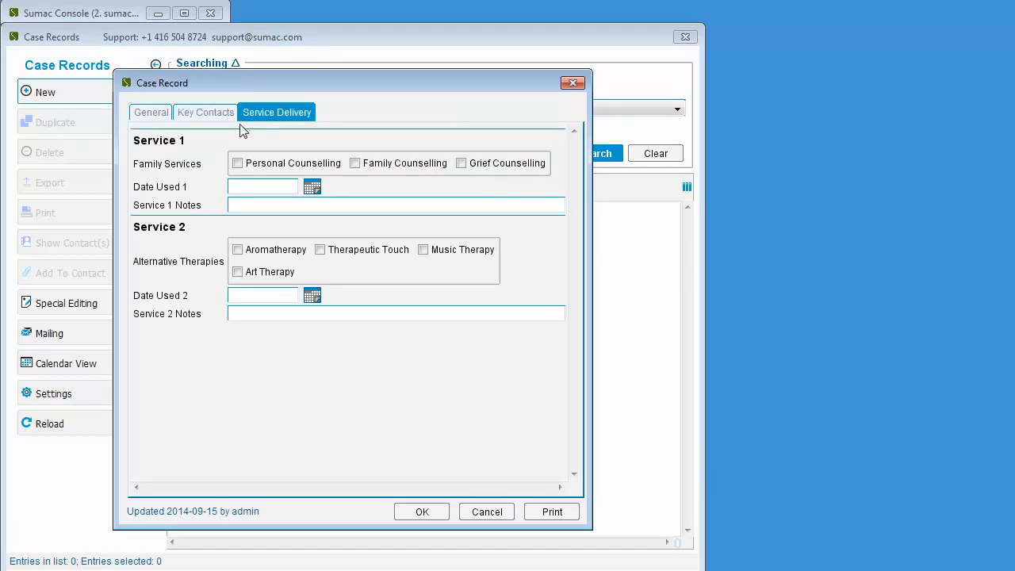